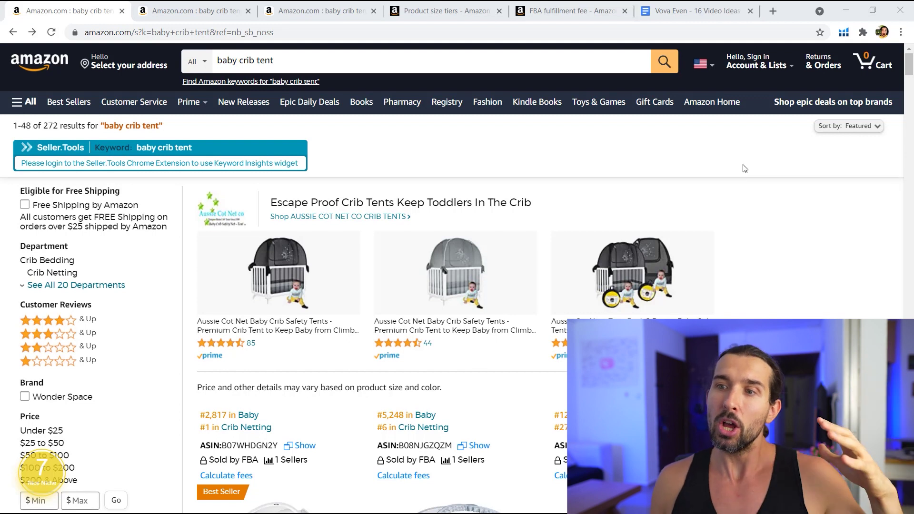
Step: Run Helium 10 Xray on the "baby crib tent" search results
left_click(845, 38)
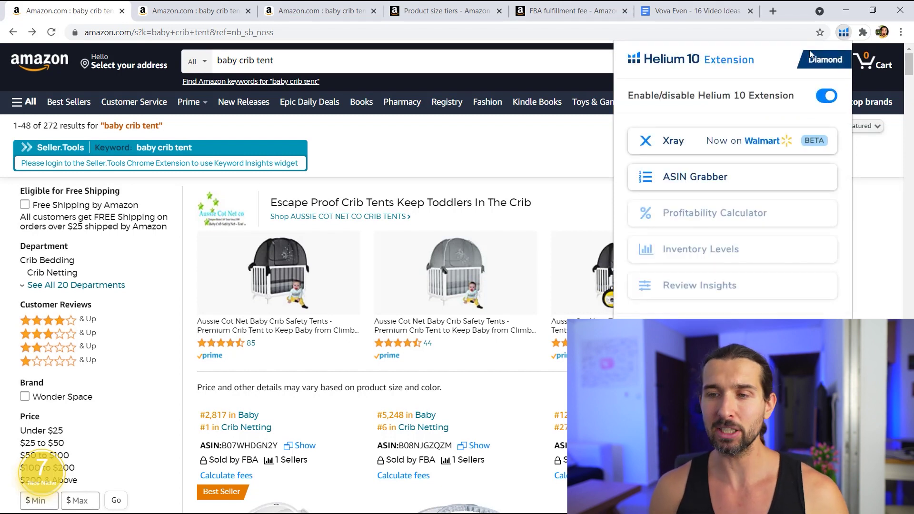
scroll(372, 177, "down", 5)
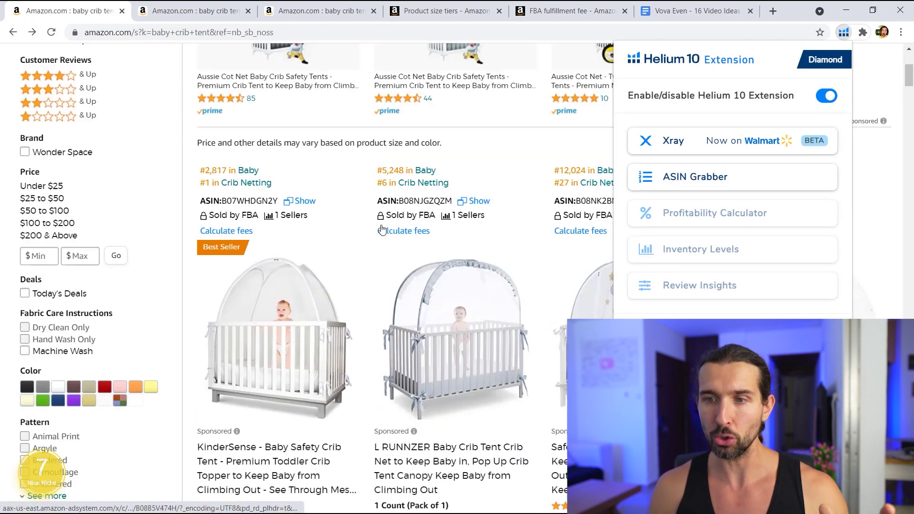
scroll(382, 230, "up", 5)
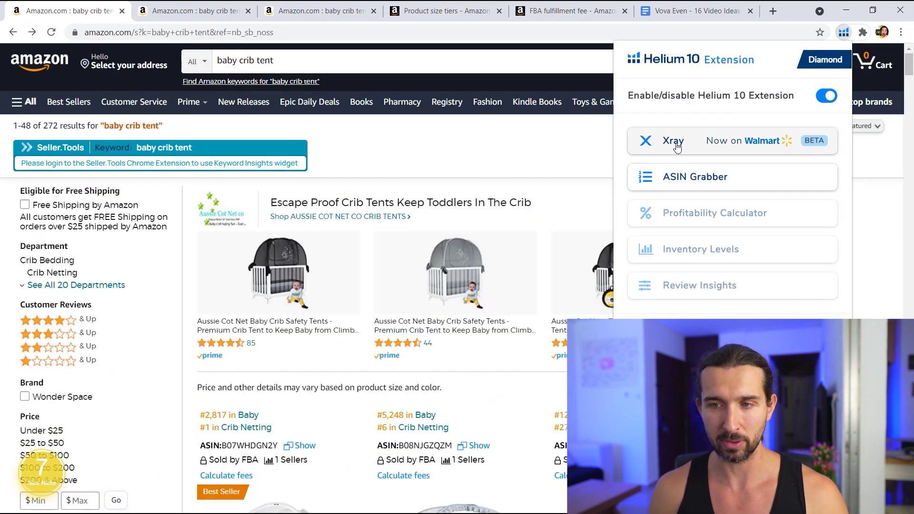
left_click(672, 141)
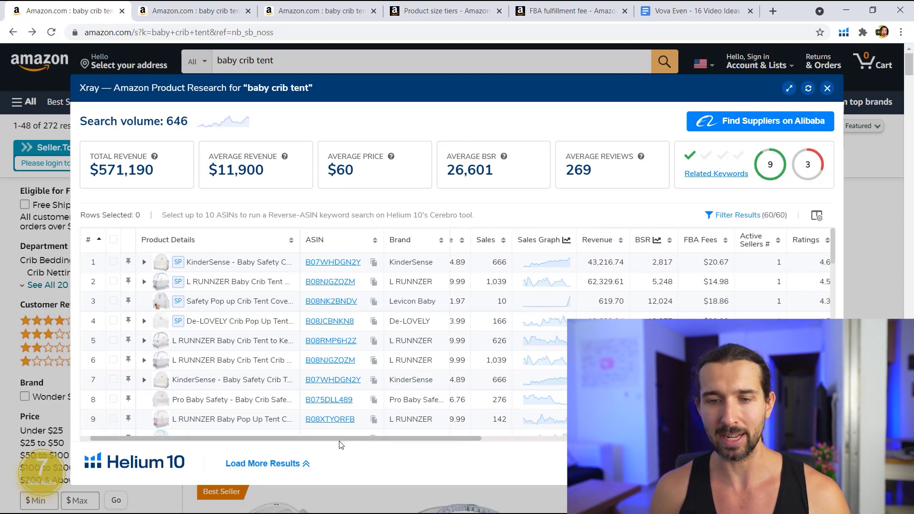
Step: Review the Xray product list, its columns from price through review velocity, and the available result filters
scroll(247, 381, "down", 3)
scroll(285, 285, "up", 3)
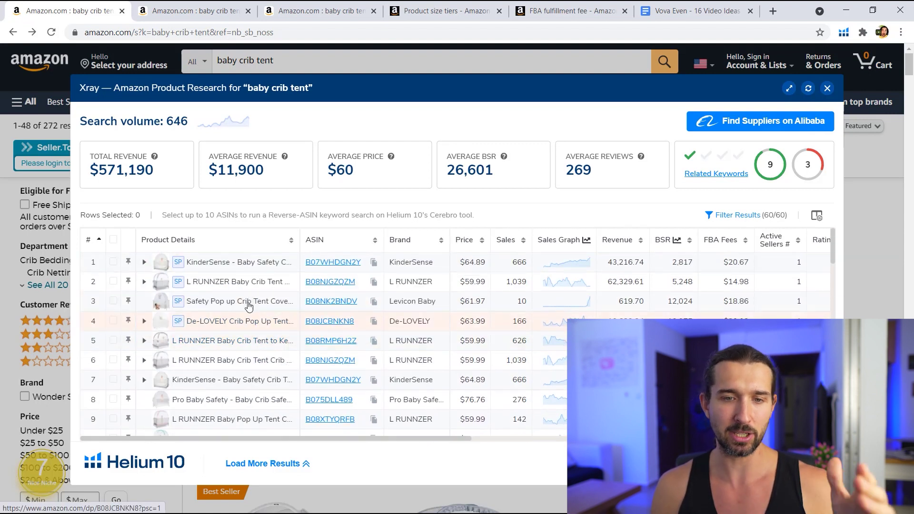
scroll(495, 321, "down", 8)
scroll(614, 315, "up", 8)
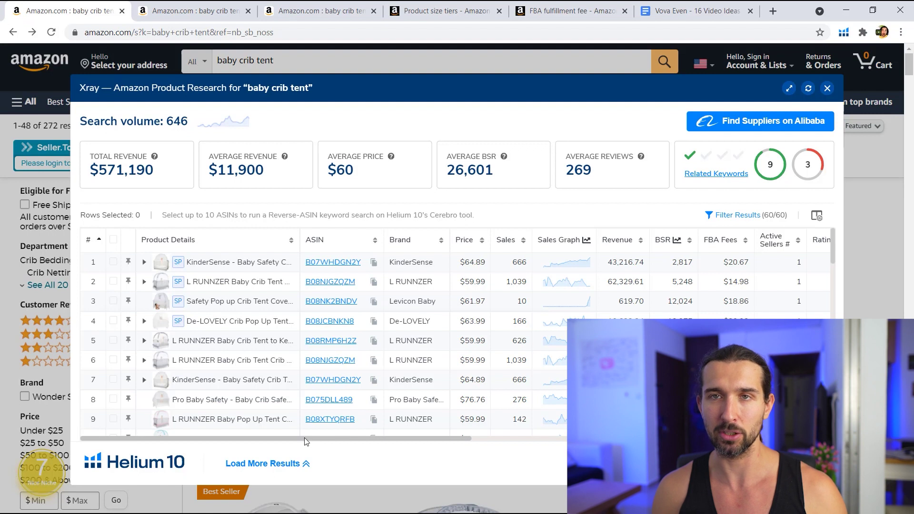
left_click_drag(304, 438, 480, 439)
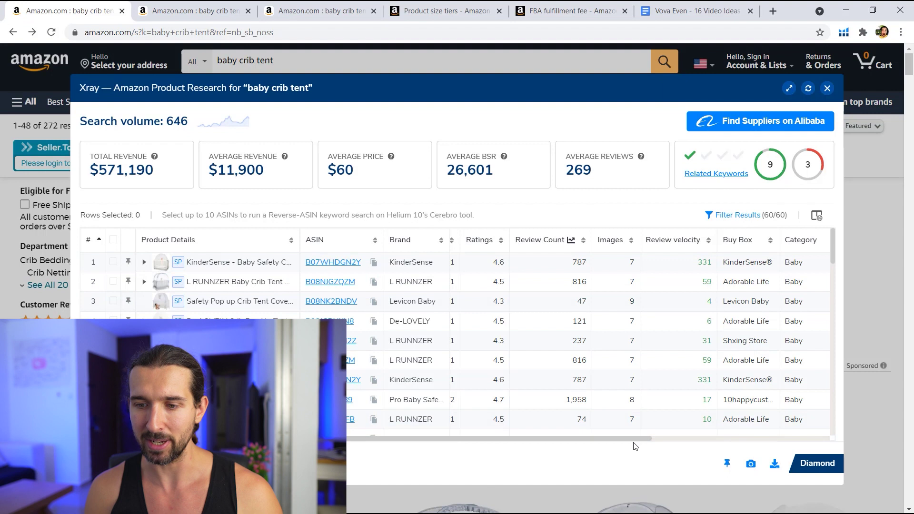
left_click_drag(626, 438, 576, 436)
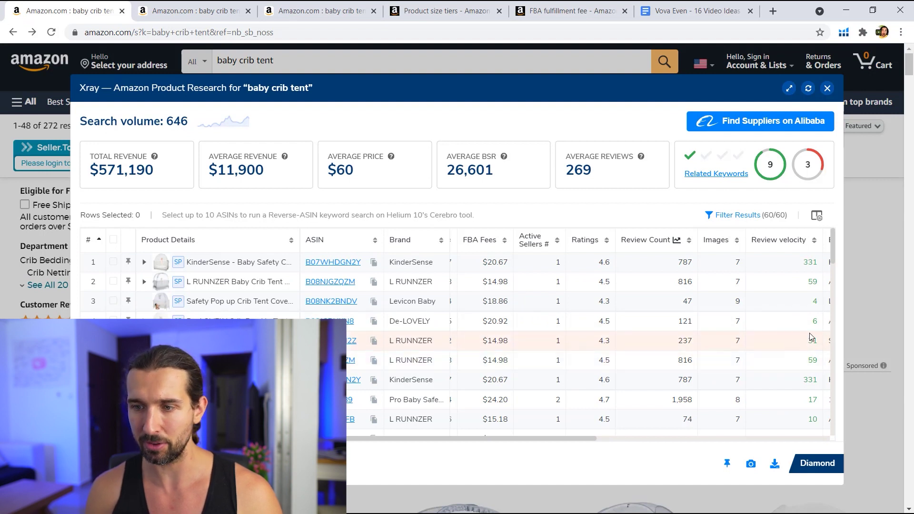
left_click_drag(527, 437, 422, 440)
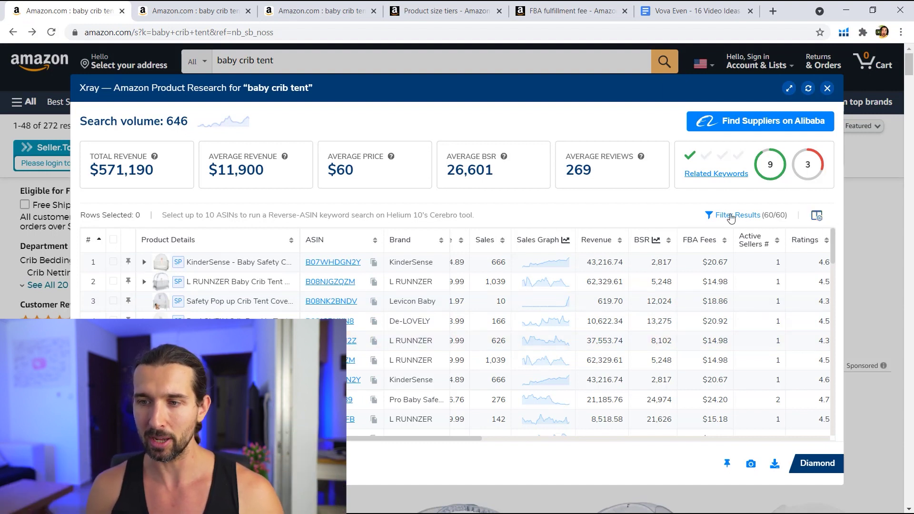
left_click(783, 217)
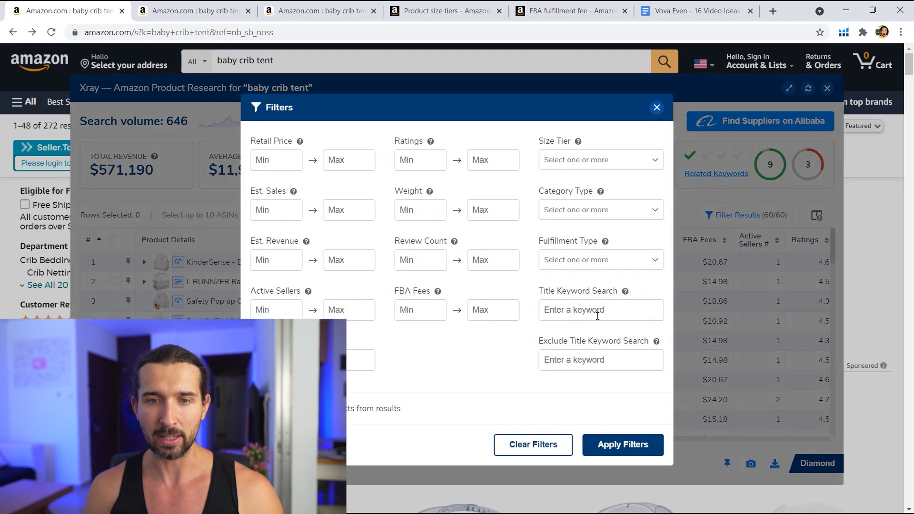
left_click(657, 108)
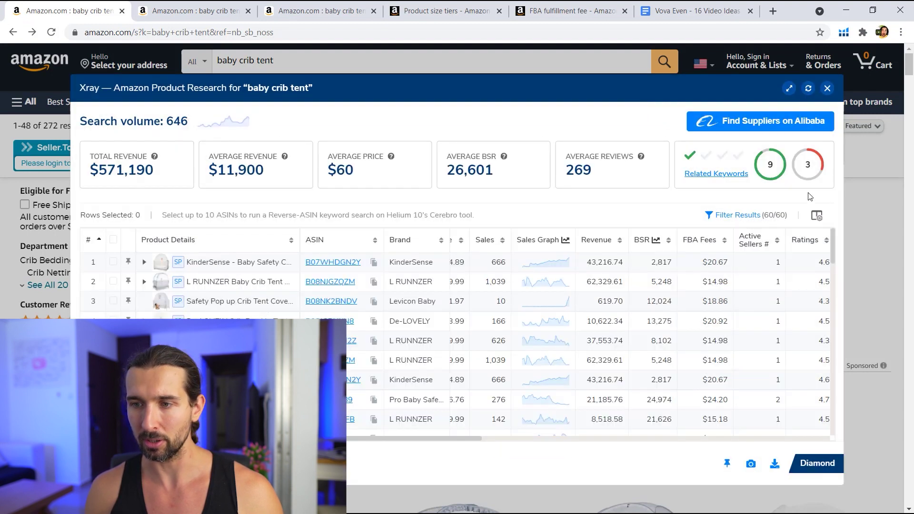
Step: Hide all optional columns in the Xray table except Sales, Review Count and Review velocity
left_click(816, 216)
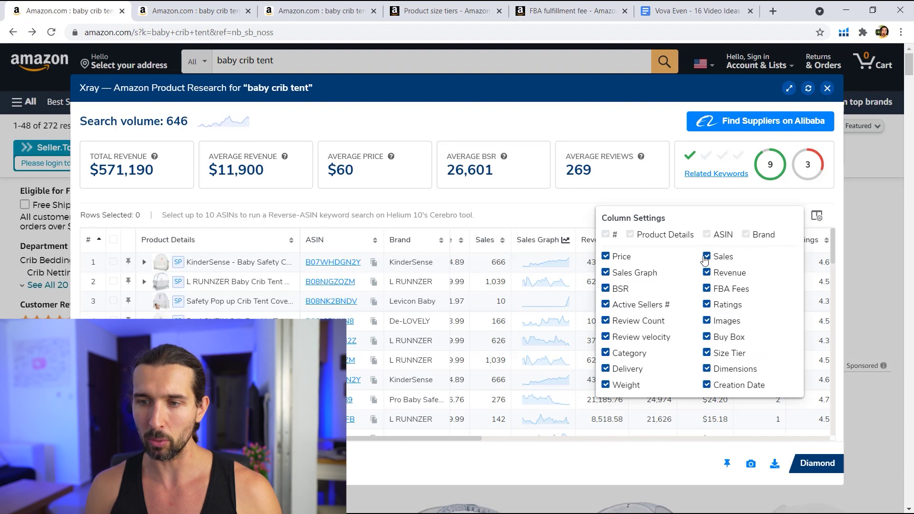
left_click(606, 256)
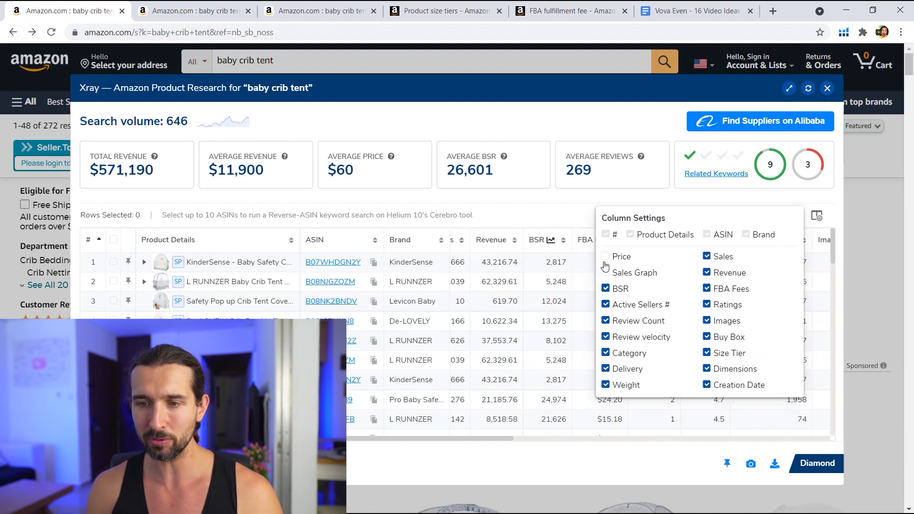
left_click(606, 288)
left_click(605, 274)
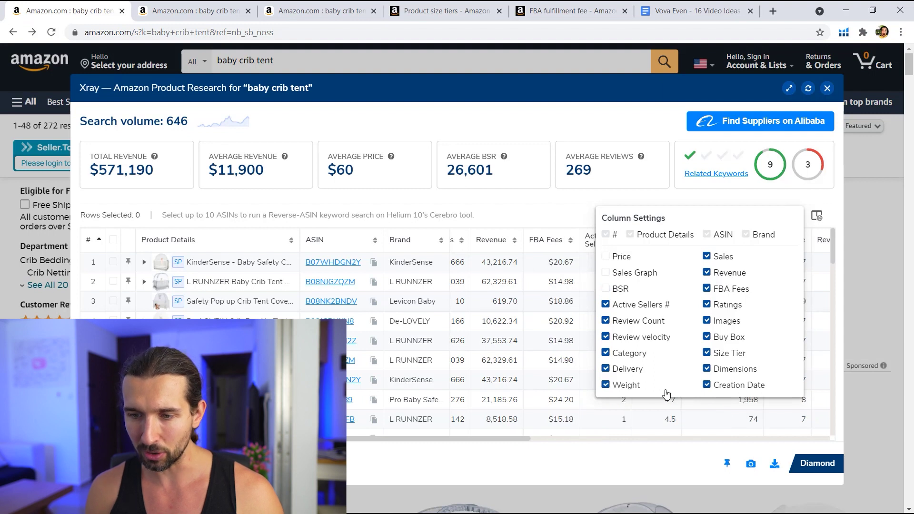
left_click(605, 321)
left_click(606, 305)
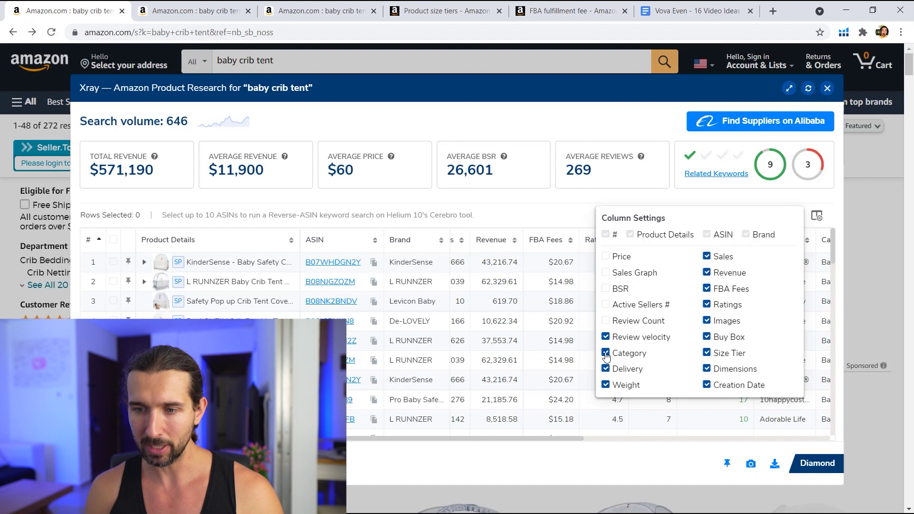
left_click(605, 353)
left_click(605, 368)
left_click(606, 385)
left_click(706, 385)
left_click(707, 353)
left_click(706, 336)
left_click(707, 320)
left_click(706, 304)
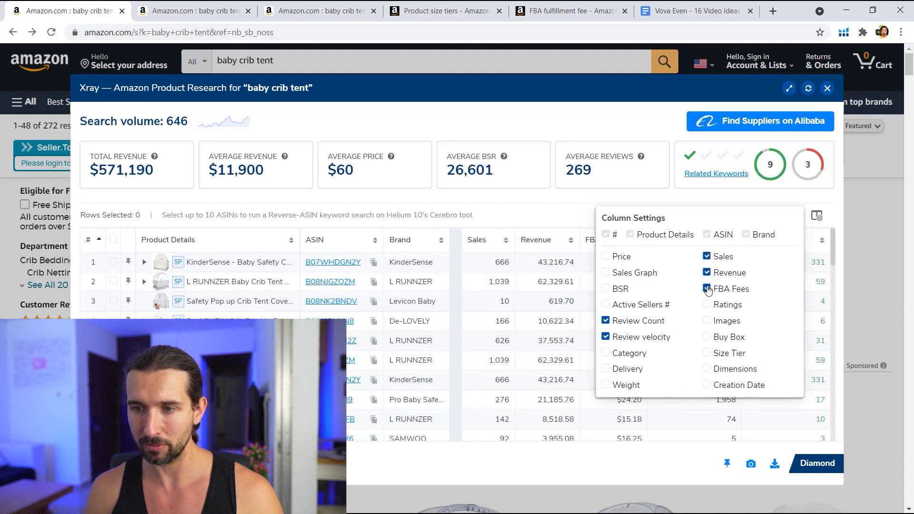
left_click(706, 288)
left_click(706, 273)
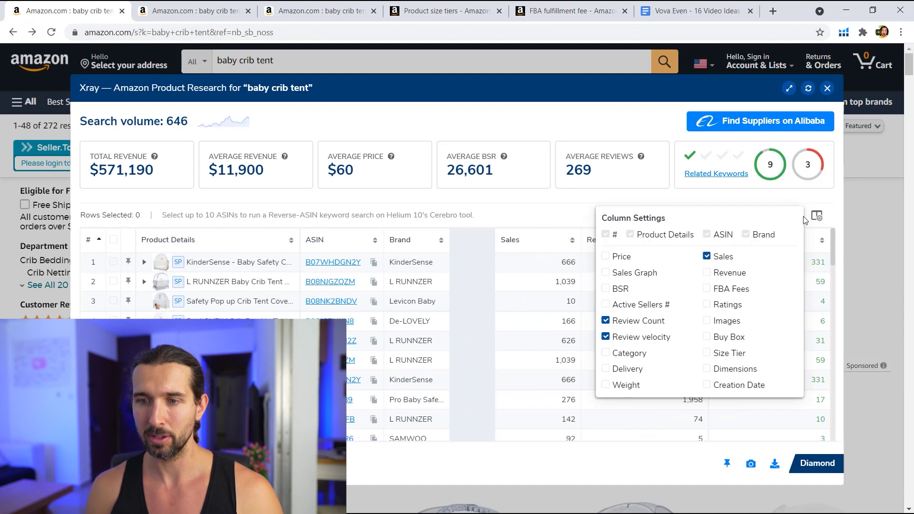
left_click(562, 241)
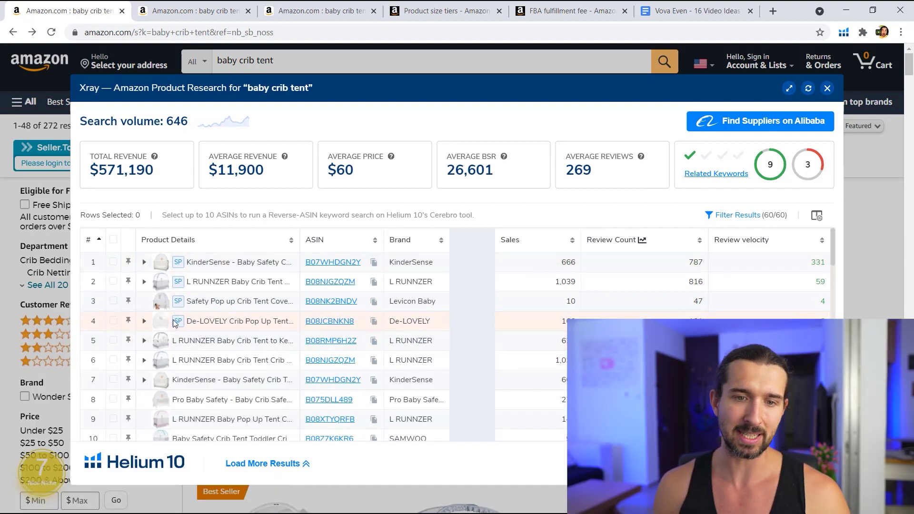
Step: Remove the first four products, the sponsored (SP) listings, from the Xray table
left_click(114, 321)
left_click(113, 301)
left_click(113, 281)
left_click(113, 262)
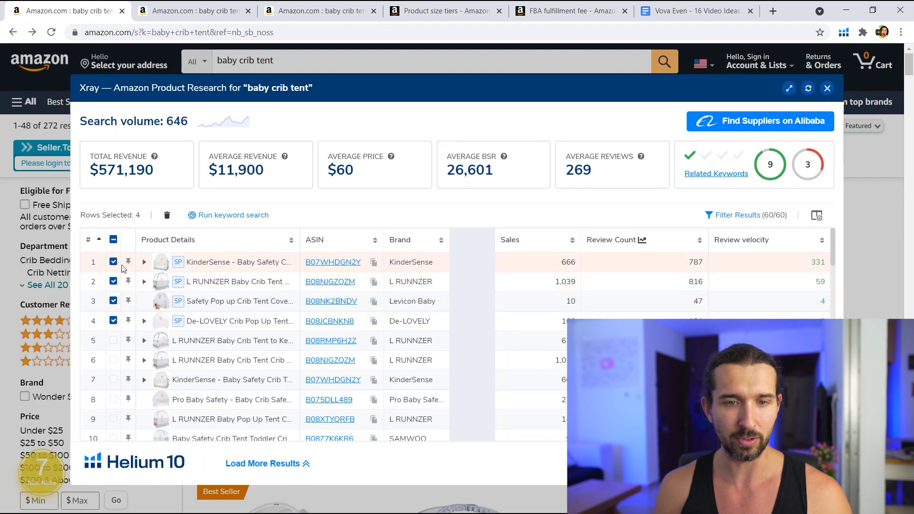
left_click(167, 216)
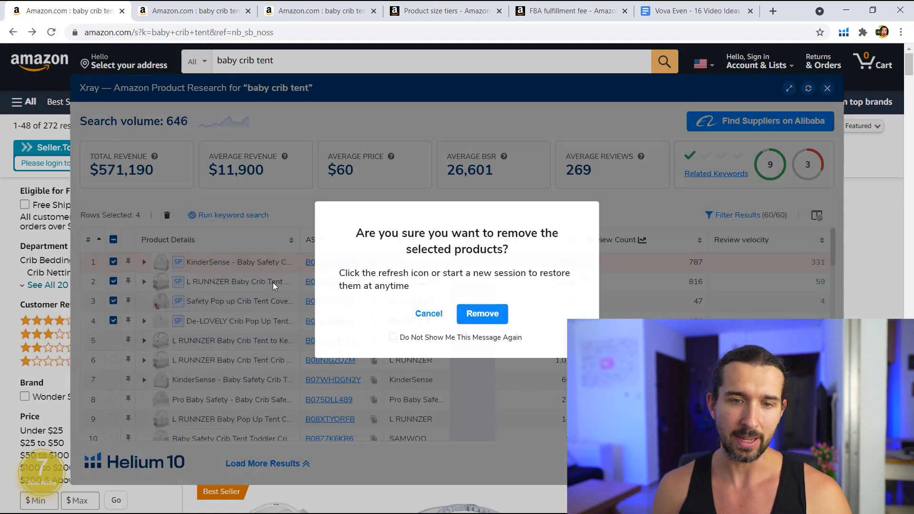
left_click(482, 315)
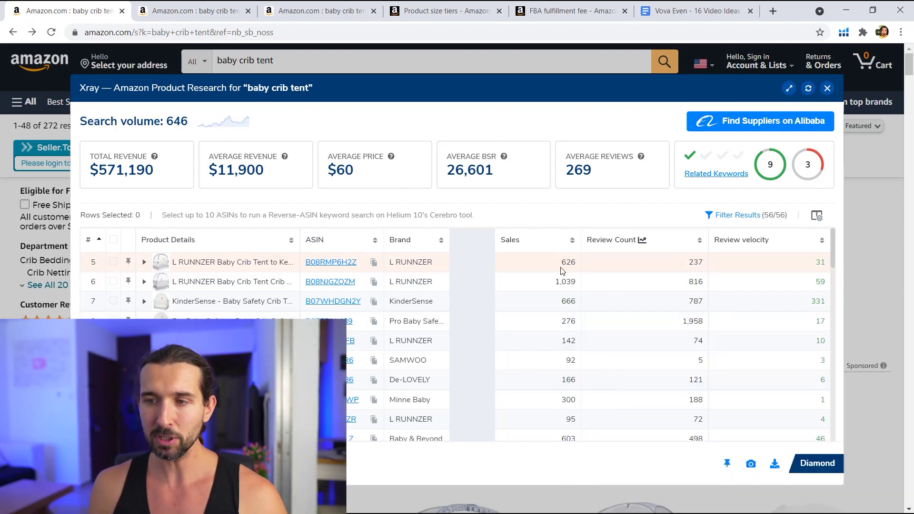
Step: Compare monthly sales with review velocity for the L RUNNZER and KinderSense products in rows 5 to 7
left_click_drag(578, 265, 570, 263)
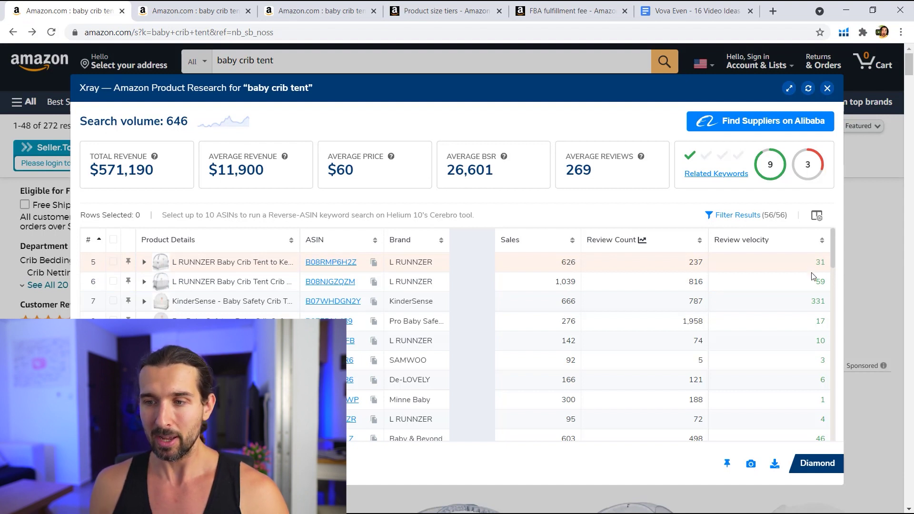
double_click(567, 281)
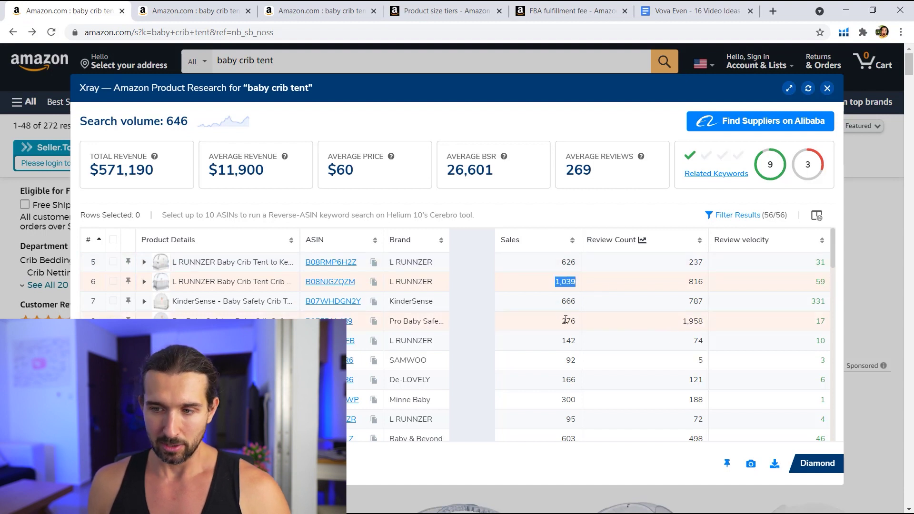
left_click(821, 263)
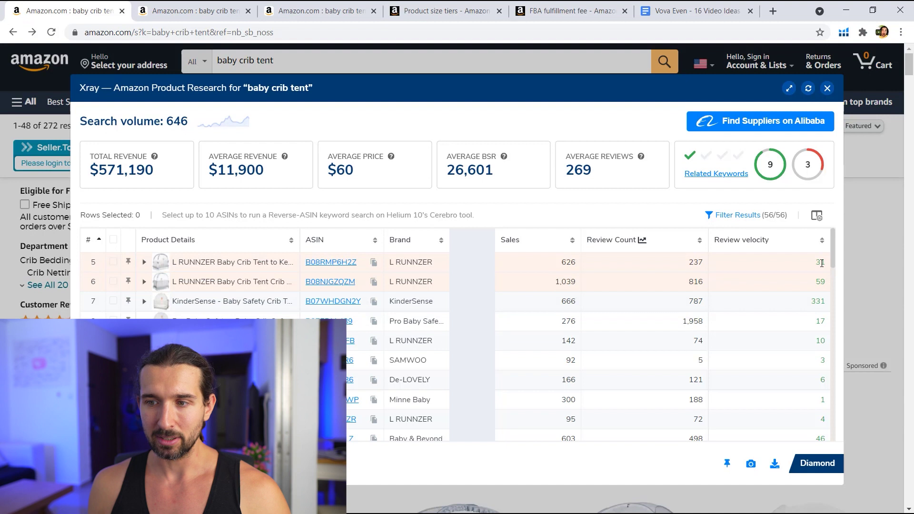
double_click(564, 300)
left_click(852, 307)
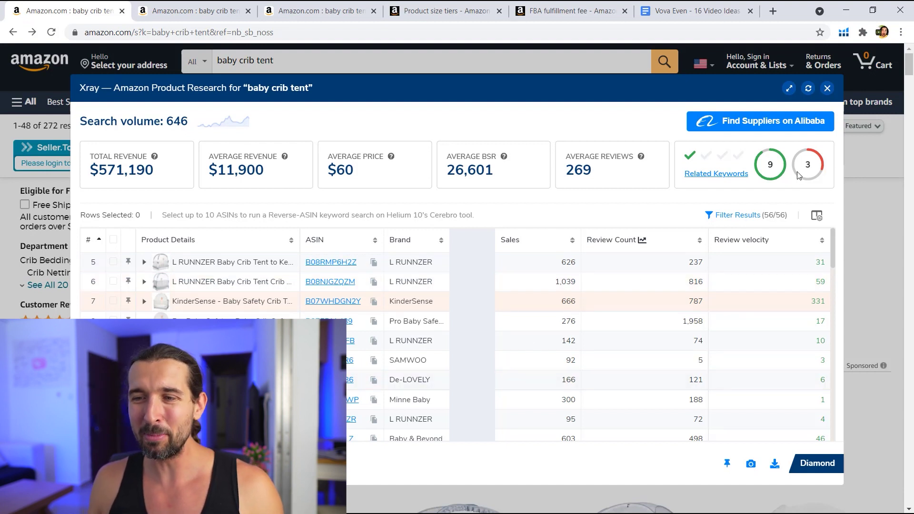
Step: Turn all optional columns of the Xray table back on, from Price through Creation Date, and dismiss the browser notification
left_click(817, 216)
left_click(615, 258)
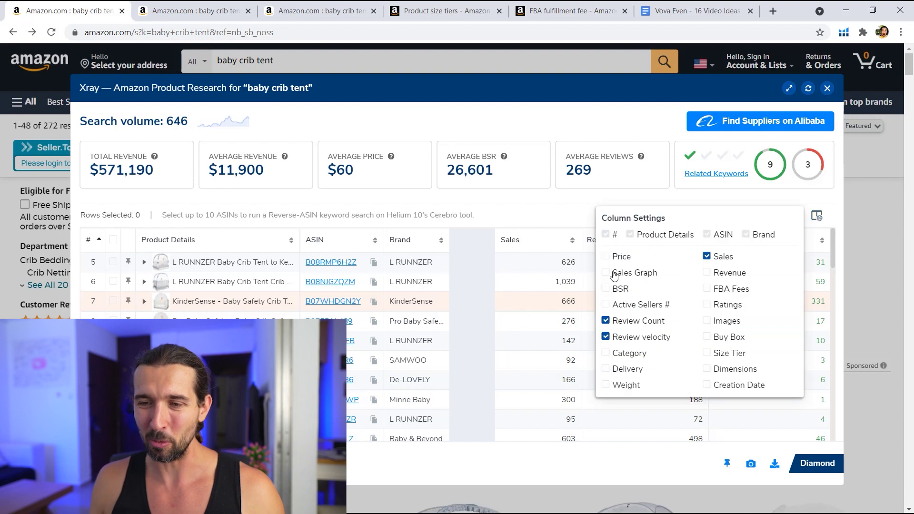
left_click(615, 291)
left_click(613, 273)
left_click(614, 305)
left_click(615, 353)
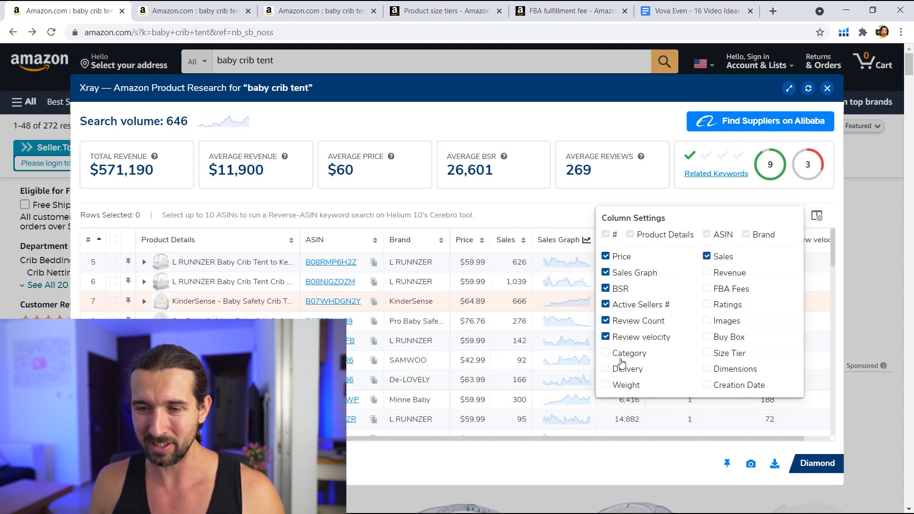
left_click(615, 369)
left_click(891, 379)
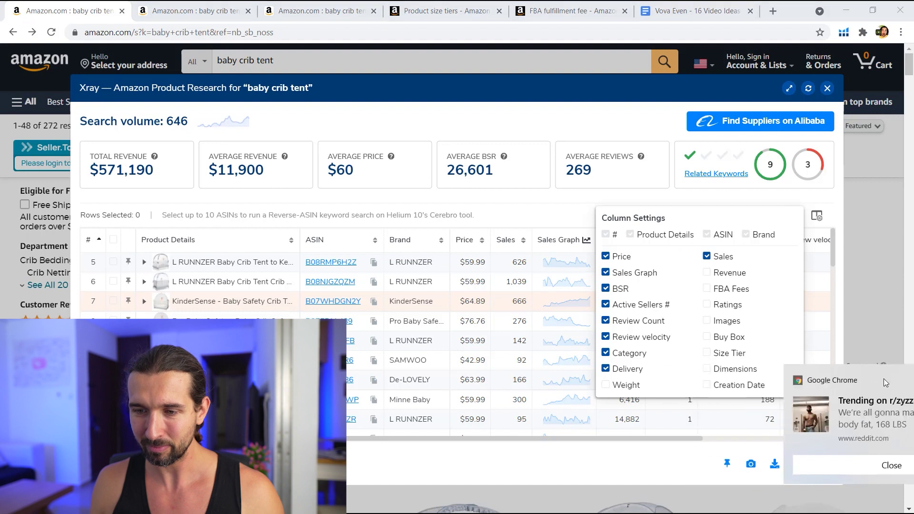
left_click(620, 386)
left_click(740, 369)
left_click(740, 384)
left_click(737, 354)
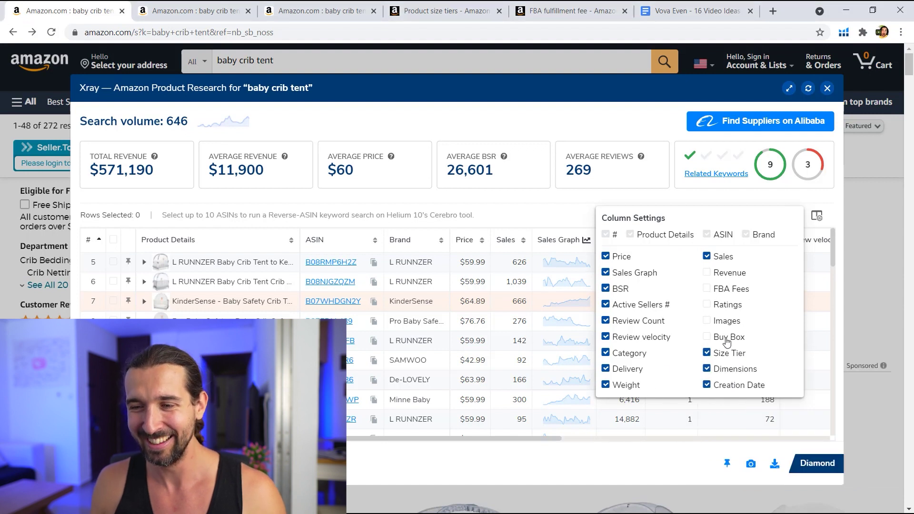
left_click(725, 337)
left_click(727, 273)
left_click(726, 288)
left_click(725, 328)
left_click(728, 305)
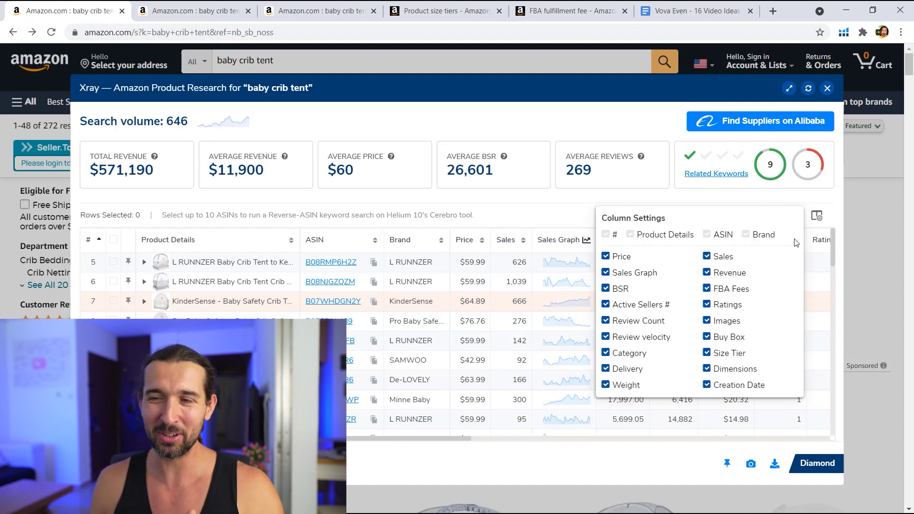
left_click(817, 215)
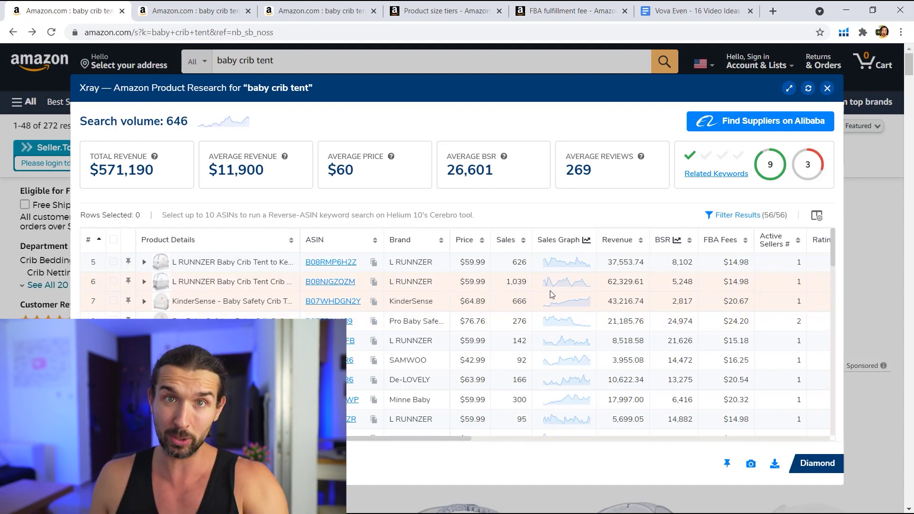
Step: Examine the Size Tier, Dimensions and Weight columns, comparing the L RUNNZER tent in row 6 with the KinderSense tent in row 7
left_click_drag(425, 442, 761, 410)
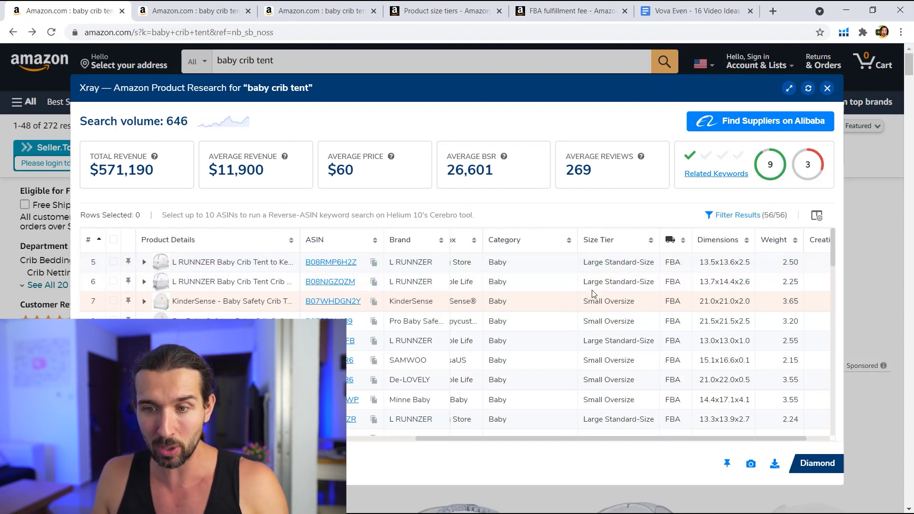
left_click_drag(591, 283, 644, 284)
left_click(612, 305)
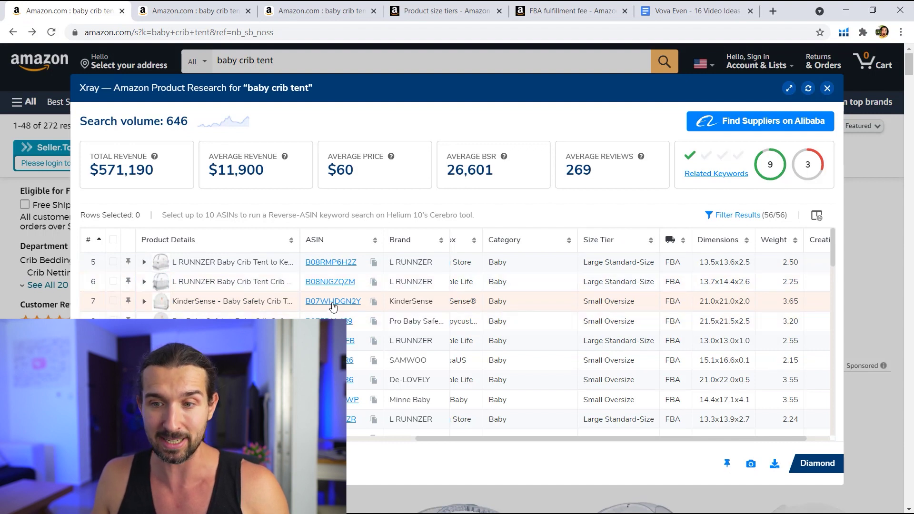
Step: Open the KinderSense tent from row 7 and the L RUNNZER tent from row 6 in new tabs and view both listings
mouse_move(333, 306)
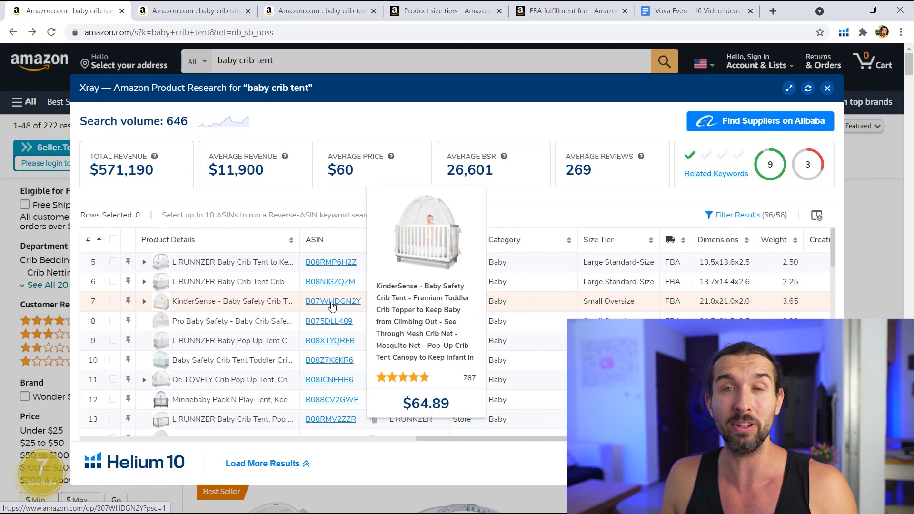
right_click(332, 306)
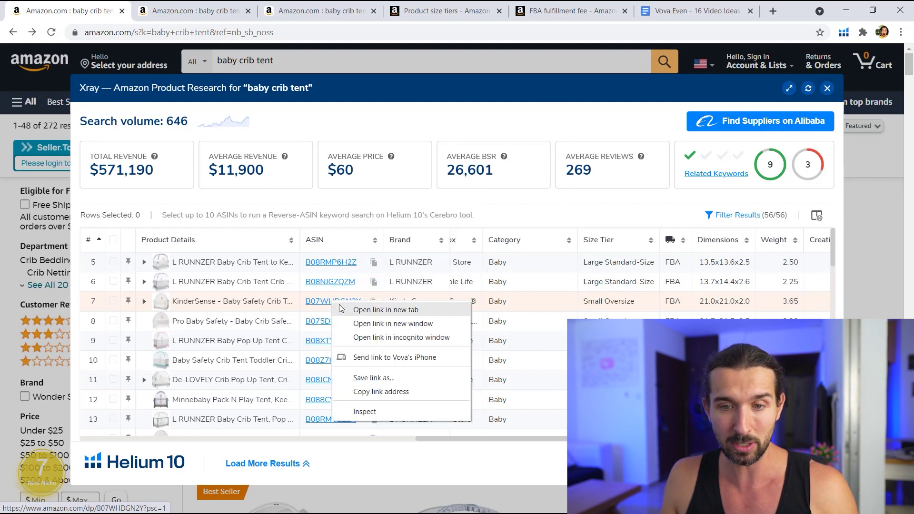
left_click(387, 310)
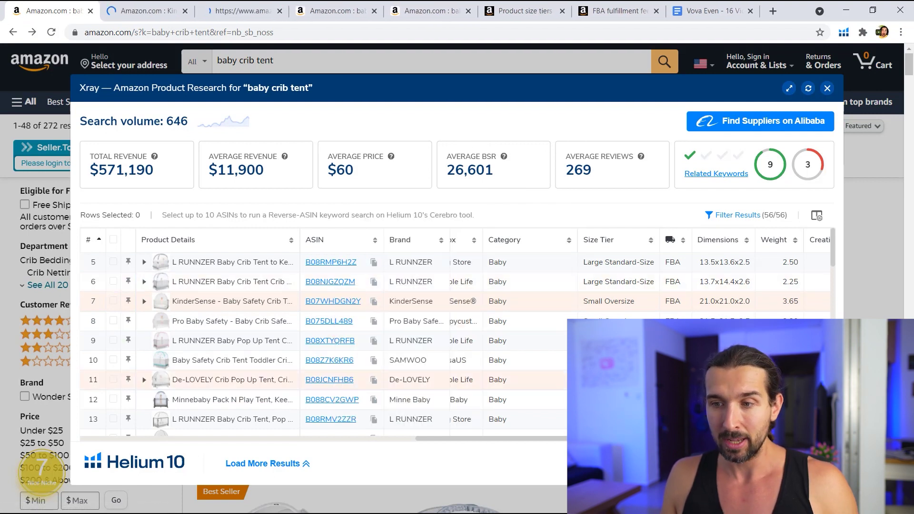
left_click(154, 14)
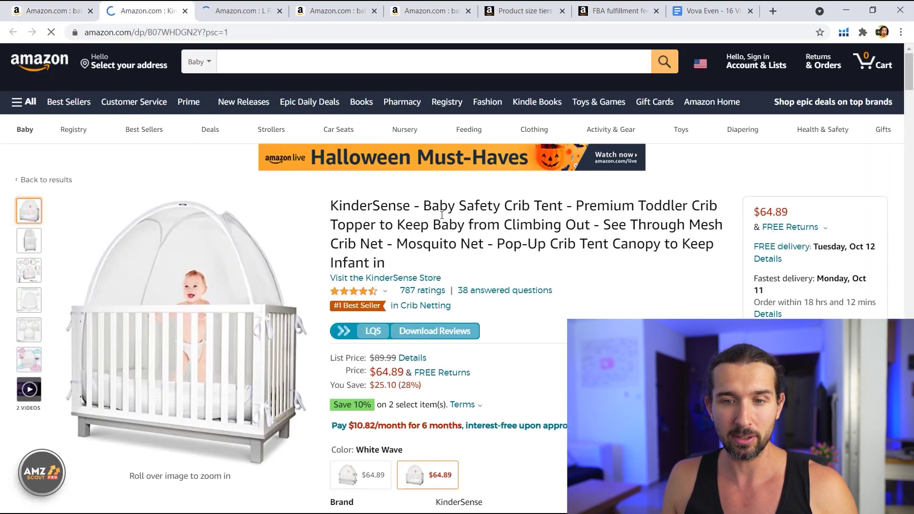
key("ctrl+shift+Tab")
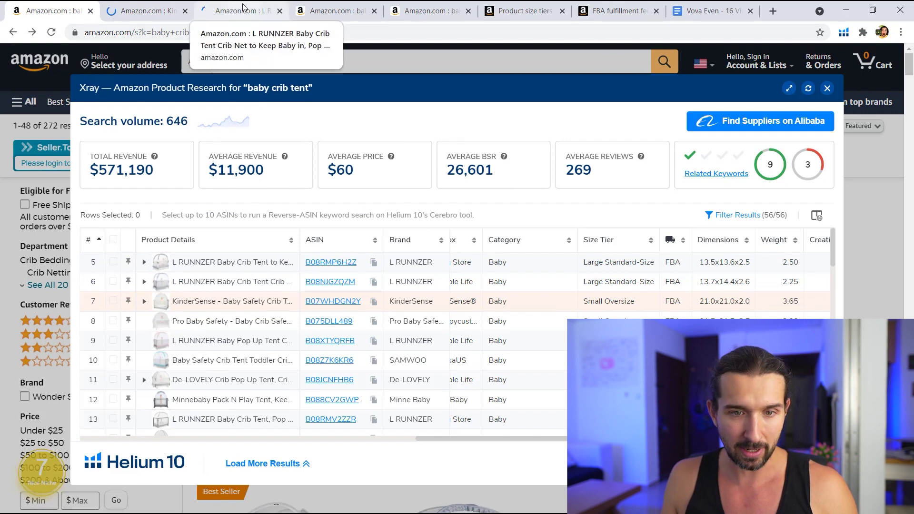
left_click(157, 11)
key("ctrl+Tab")
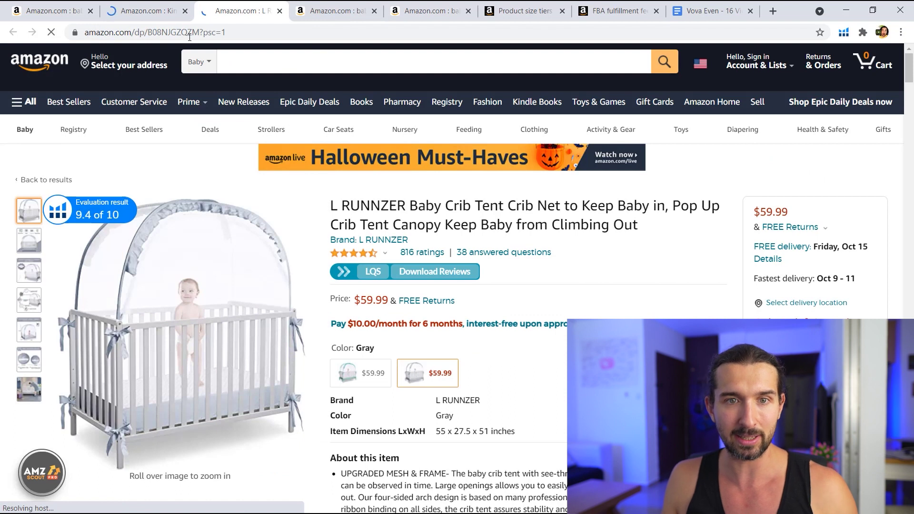
key("ctrl+shift+Tab")
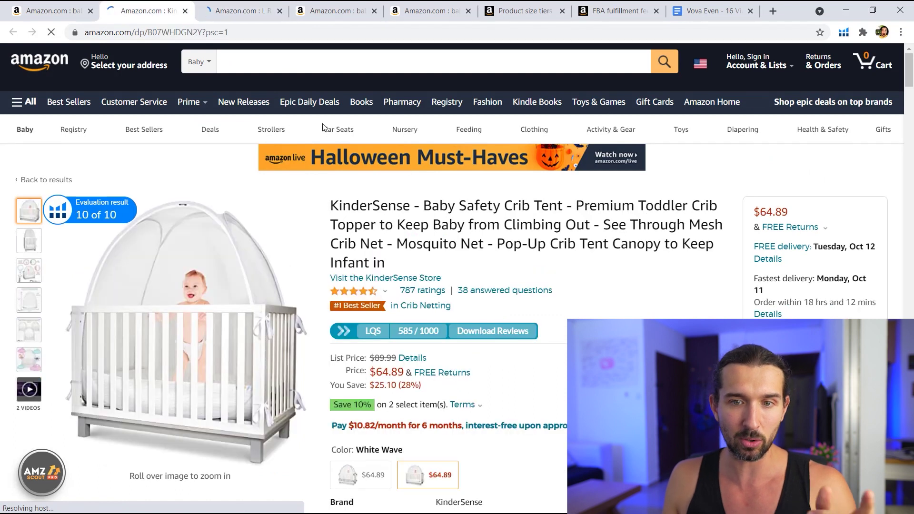
Step: Look through the L RUNNZER listing down to the embedded Helium 10 calculators, viewing the Revenue Calculator
left_click(247, 5)
scroll(467, 212, "down", 5)
scroll(468, 209, "down", 10)
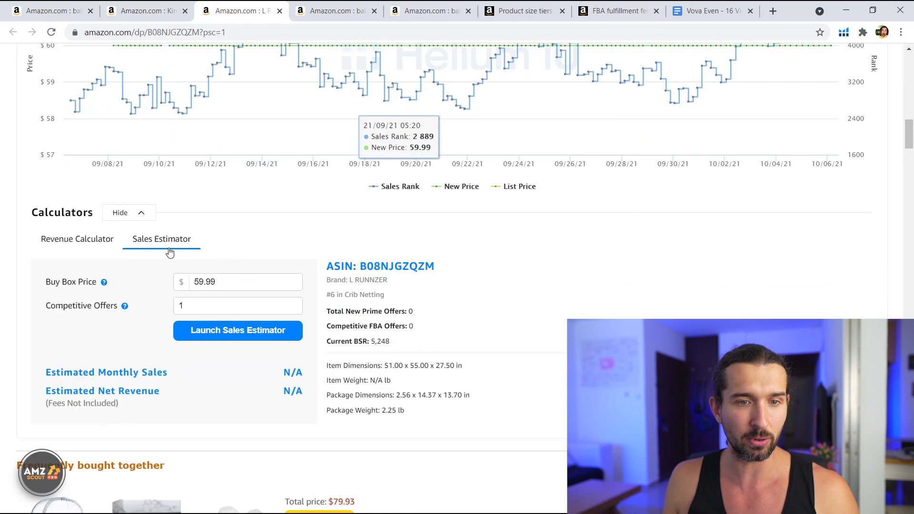
left_click(98, 248)
scroll(199, 275, "up", 15)
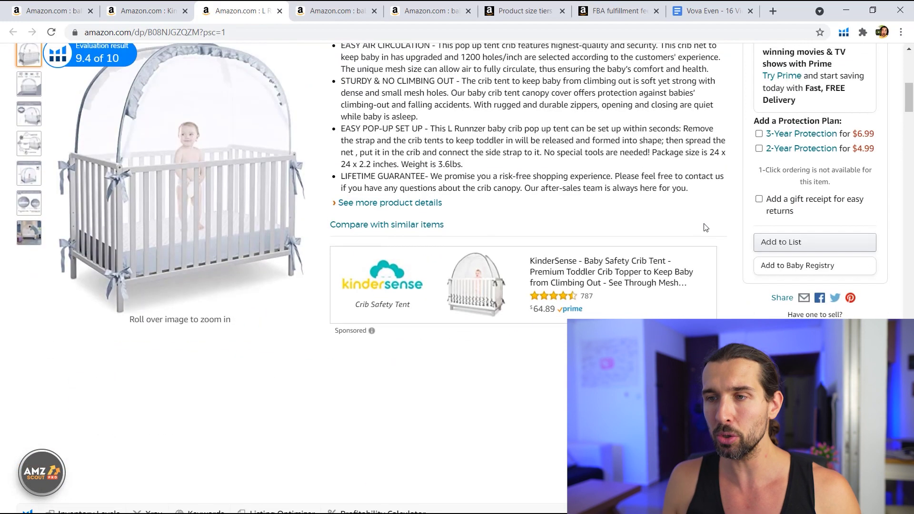
left_click(844, 32)
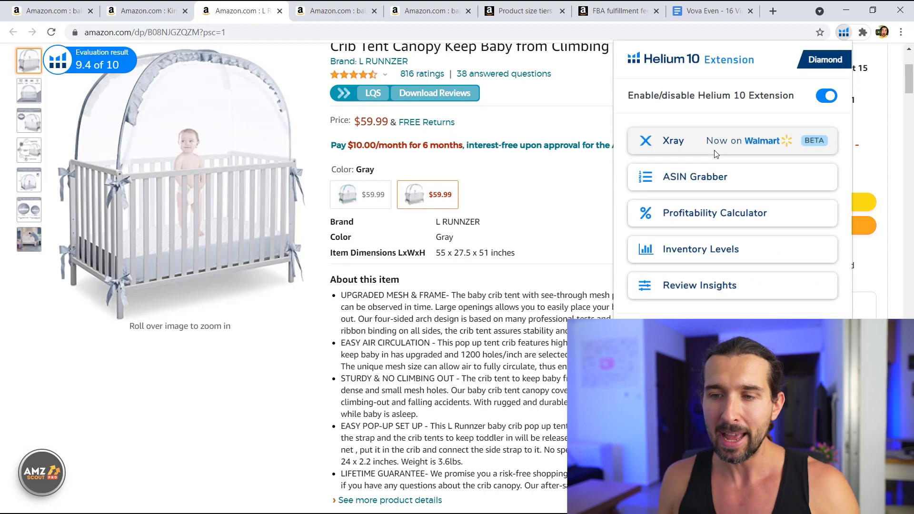
left_click(713, 219)
left_click(589, 84)
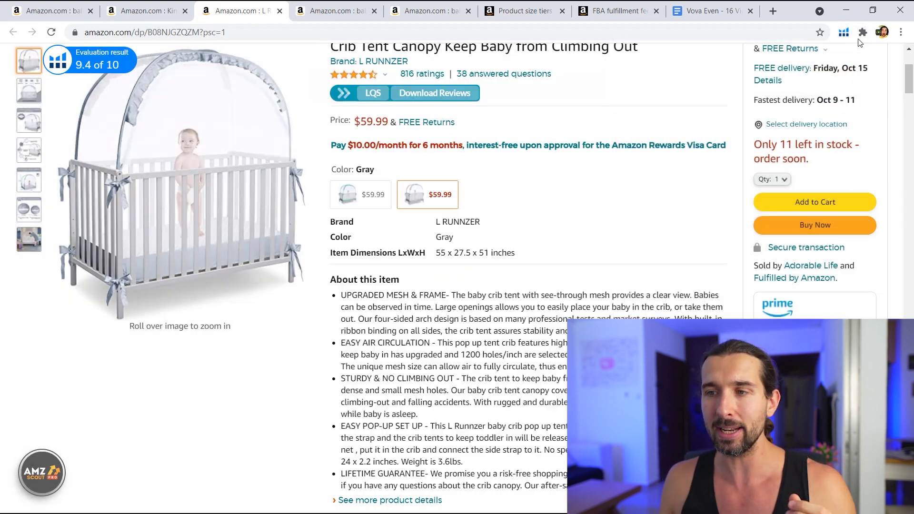
left_click(843, 32)
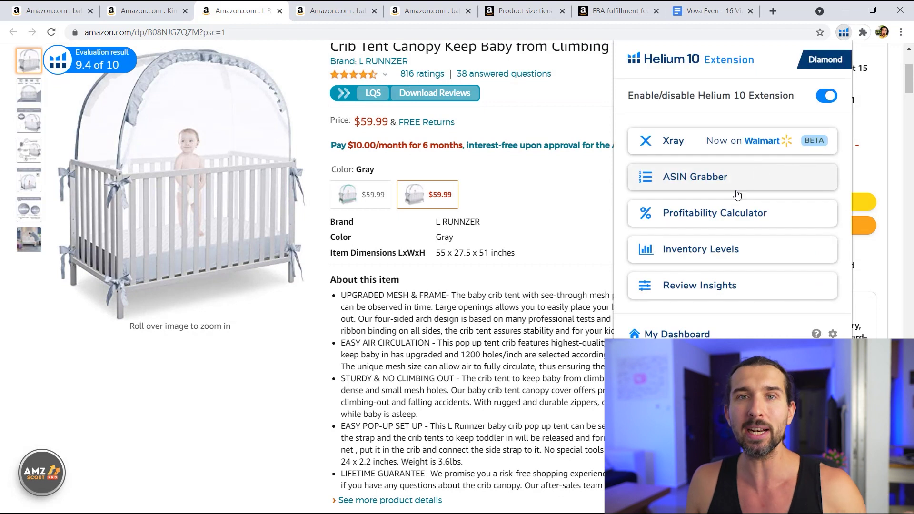
left_click(724, 218)
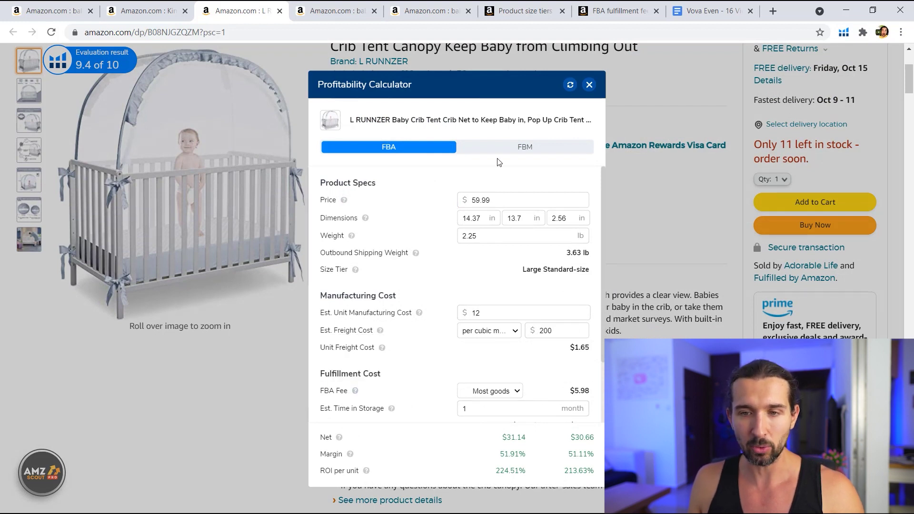
left_click(589, 85)
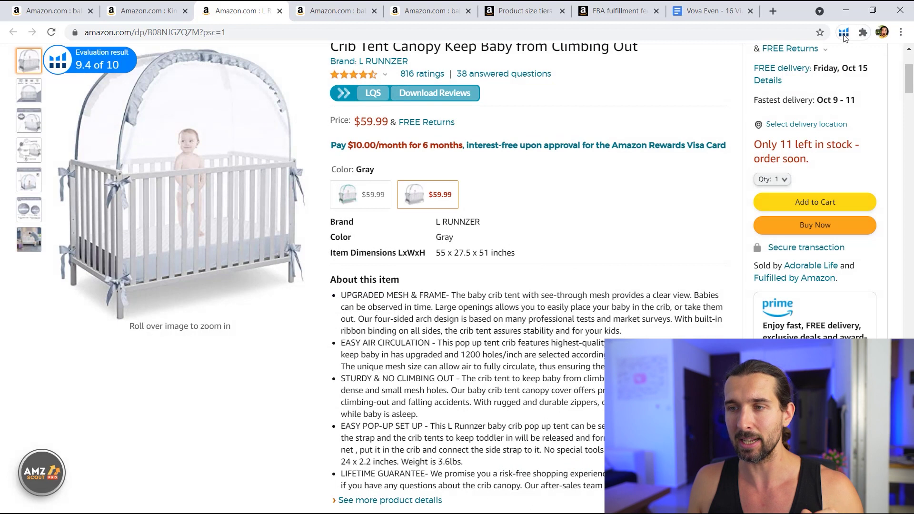
Step: Open Helium 10's Profitability Calculator for the L RUNNZER tent and examine its FBA fee and size tier
left_click(843, 33)
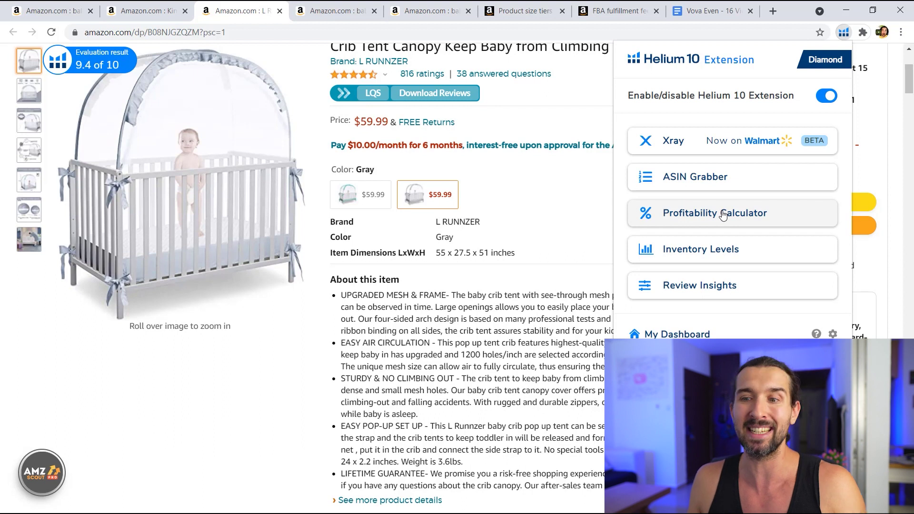
left_click(722, 214)
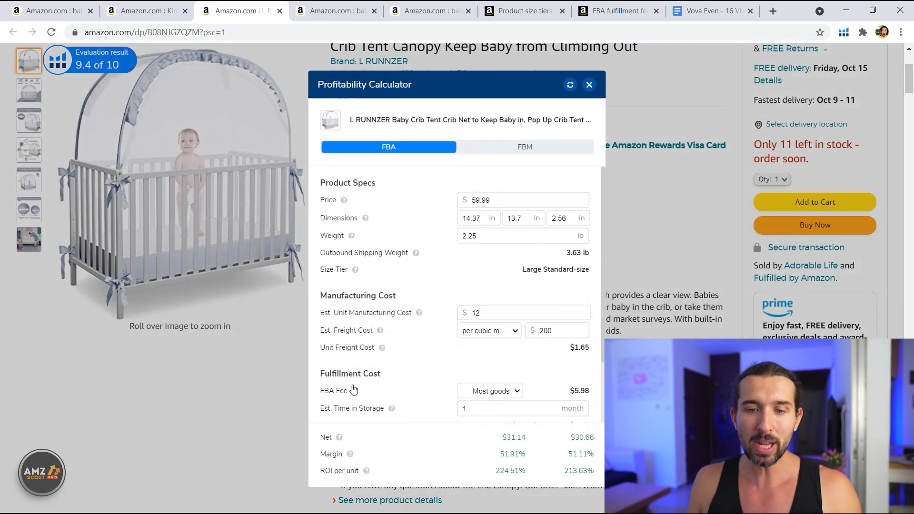
left_click_drag(323, 391, 355, 392)
left_click(437, 383)
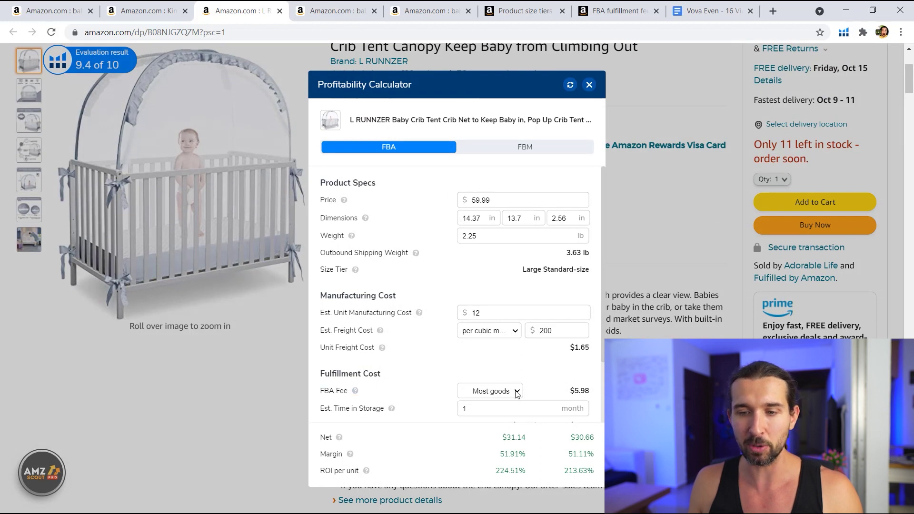
left_click_drag(578, 392, 587, 392)
left_click(586, 391)
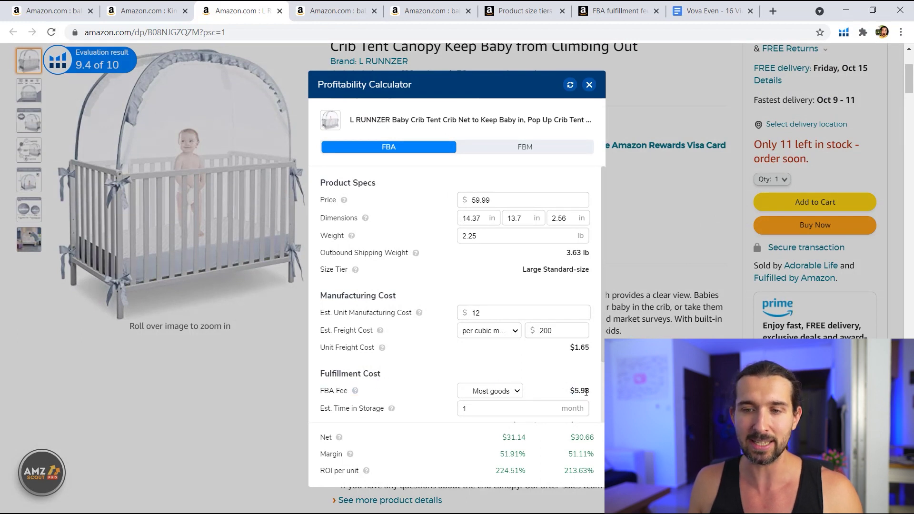
left_click_drag(320, 270, 342, 269)
left_click_drag(522, 270, 583, 274)
left_click(583, 275)
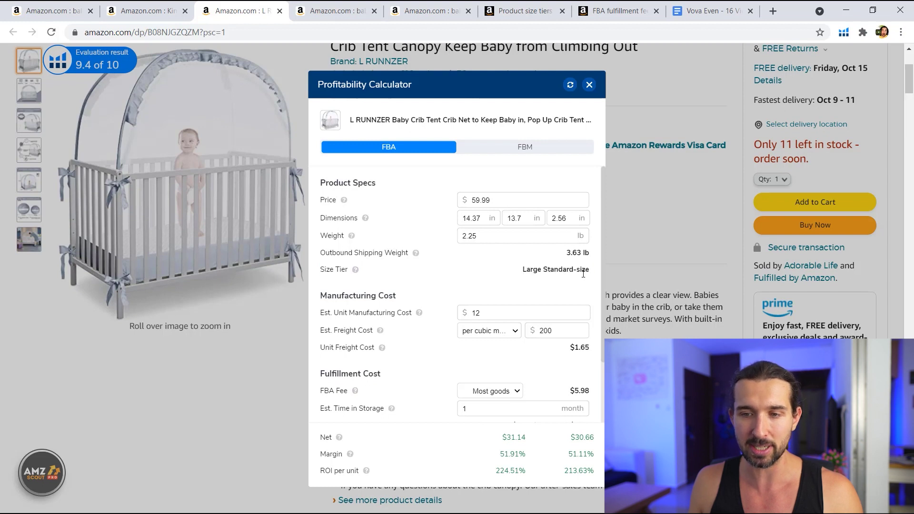
triple_click(580, 392)
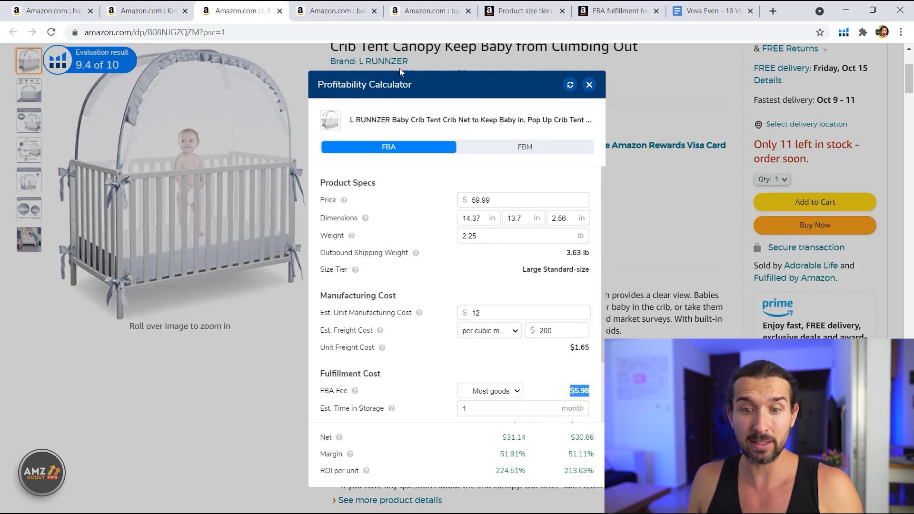
Step: Check the KinderSense tent's size tier and FBA fee in the Profitability Calculator, and close the calculator
left_click(327, 12)
left_click(147, 11)
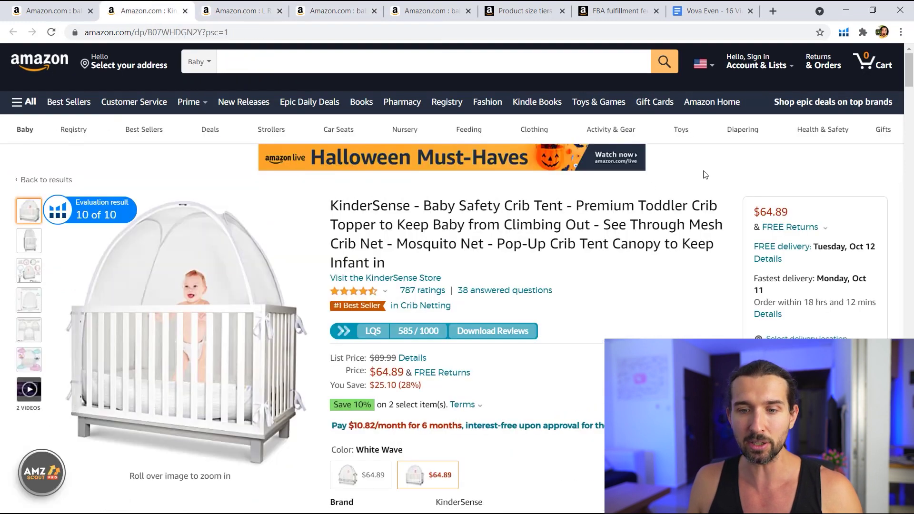
left_click(841, 33)
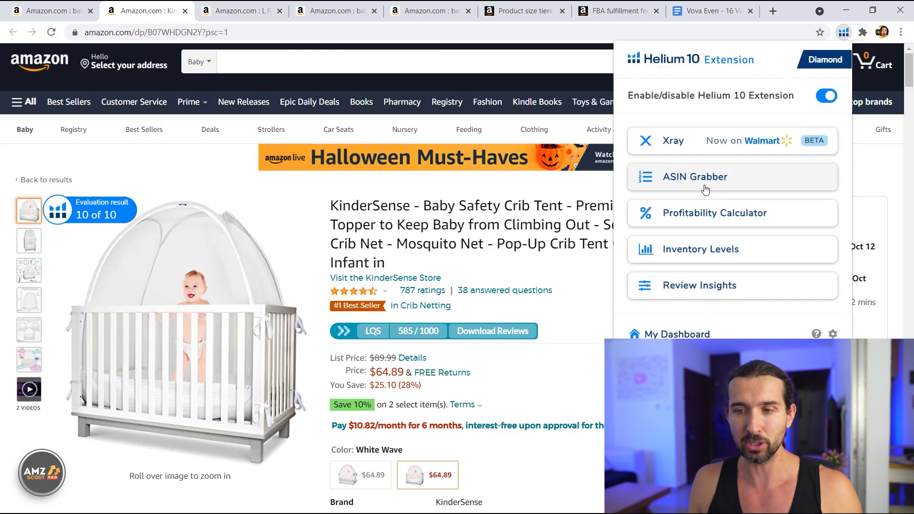
left_click(696, 212)
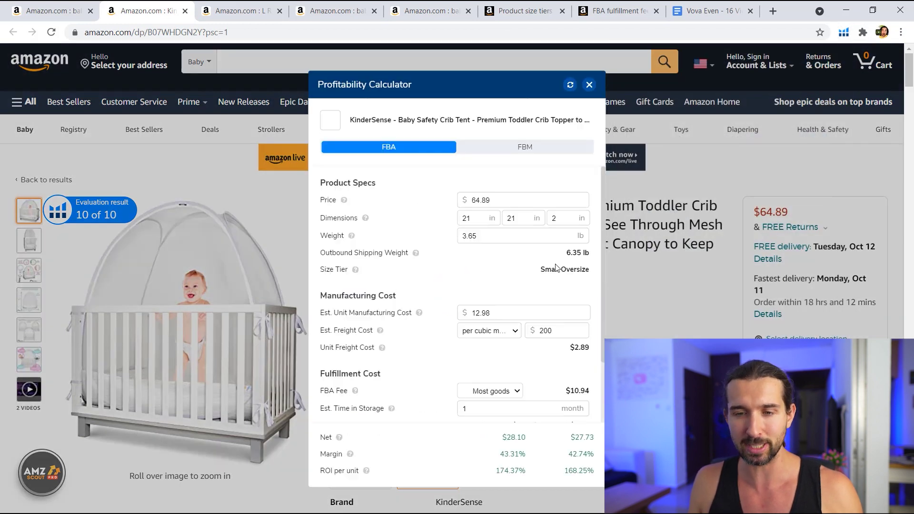
left_click_drag(538, 270, 589, 269)
left_click(588, 270)
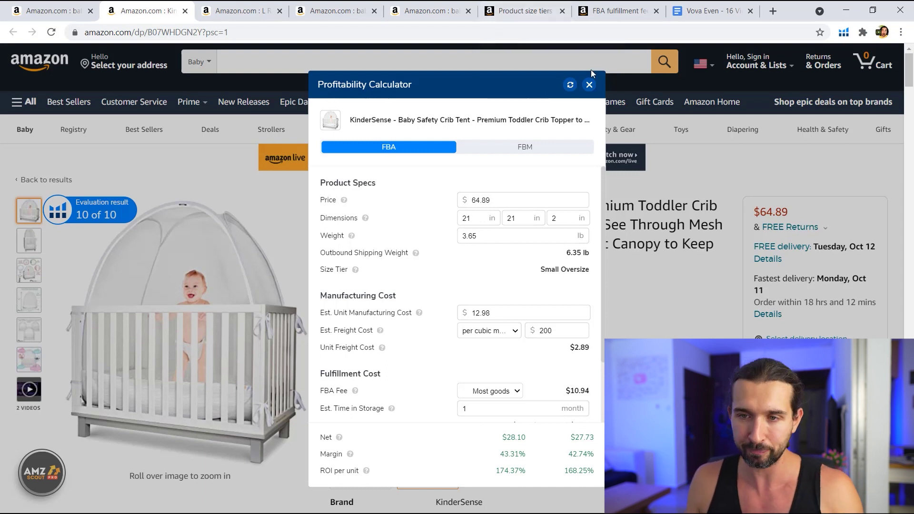
left_click(590, 85)
Step: View the Seller Central help articles on product size tiers and FBA fulfillment fees, ending on the size tiers article
left_click(515, 6)
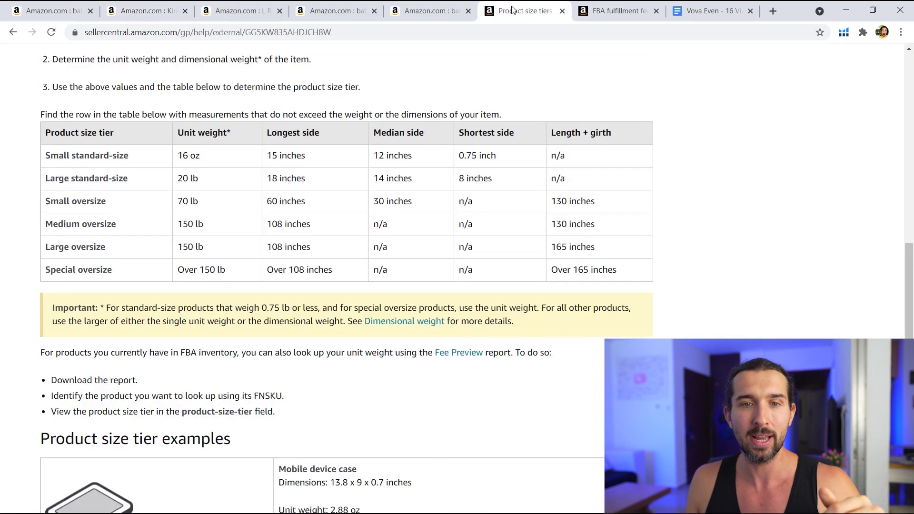
scroll(473, 132, "up", 10)
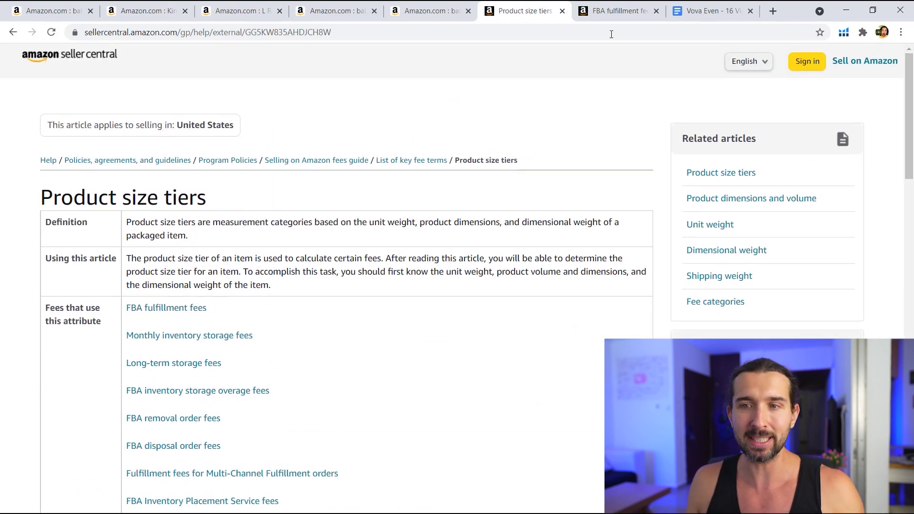
left_click(617, 11)
mouse_move(909, 218)
left_mouse_down()
mouse_move(909, 97)
mouse_move(908, 209)
left_mouse_up()
left_click(524, 10)
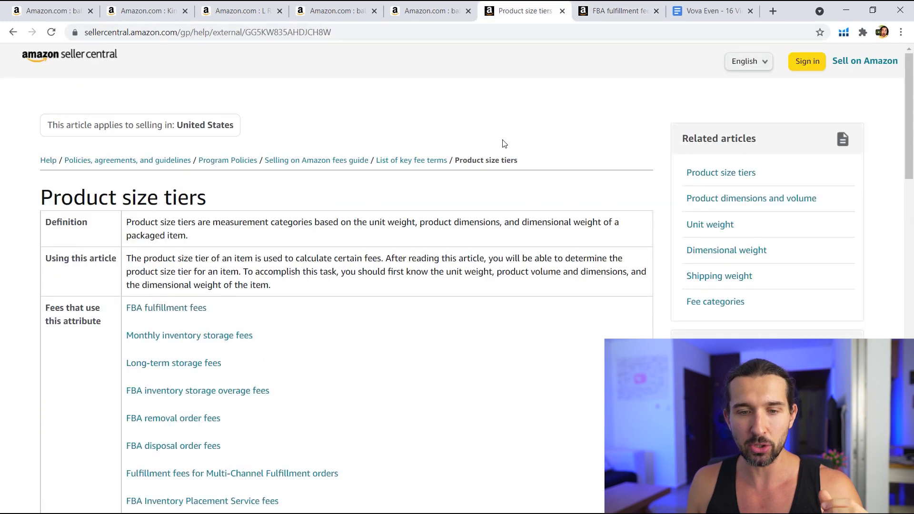
Step: Examine the Small oversize and Large standard-size rows of the product size tier table, including the unit weight, longest side and median side limits
scroll(504, 143, "down", 10)
mouse_move(909, 243)
left_mouse_down()
mouse_move(909, 110)
mouse_move(905, 254)
left_mouse_up()
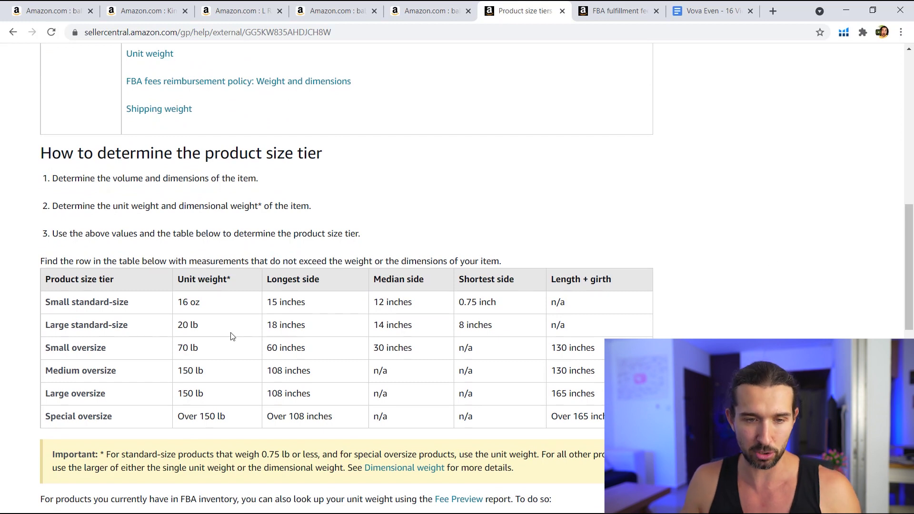
left_click_drag(109, 344, 46, 344)
left_click(58, 340)
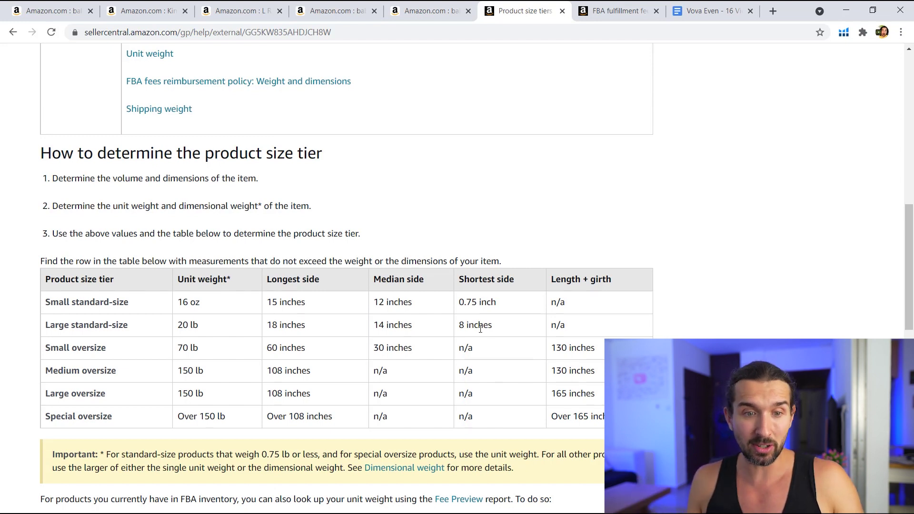
double_click(183, 325)
left_click(279, 327)
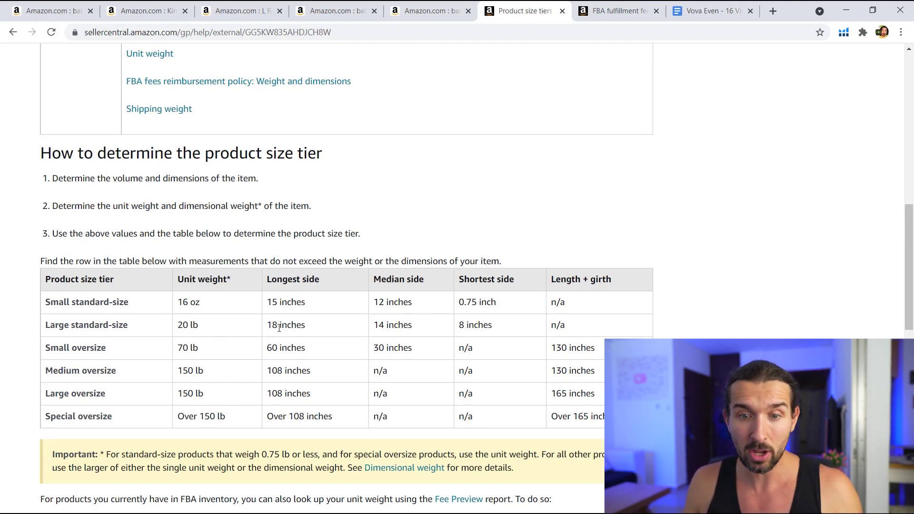
double_click(379, 325)
left_click(384, 326)
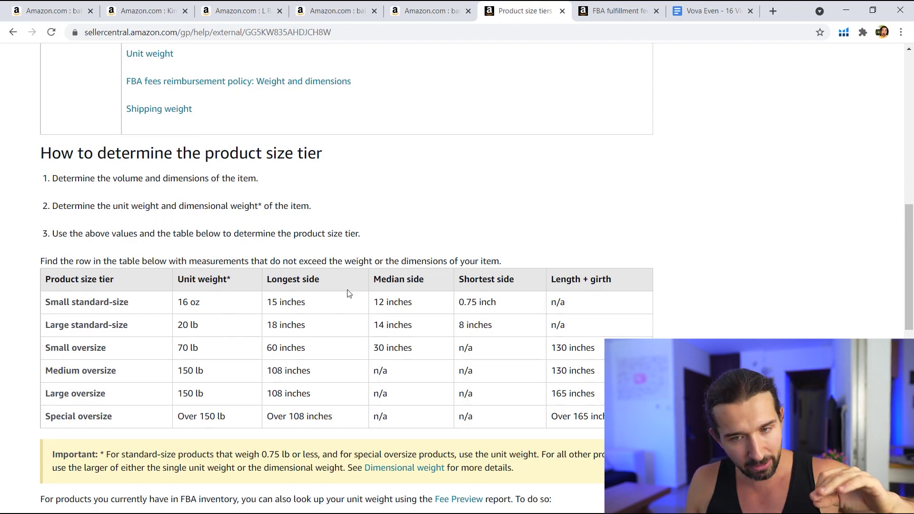
Step: Examine the fulfillment fees per unit for most products in the standard-size tiers table of the FBA fulfillment fee article
left_click(603, 16)
scroll(427, 281, "down", 5)
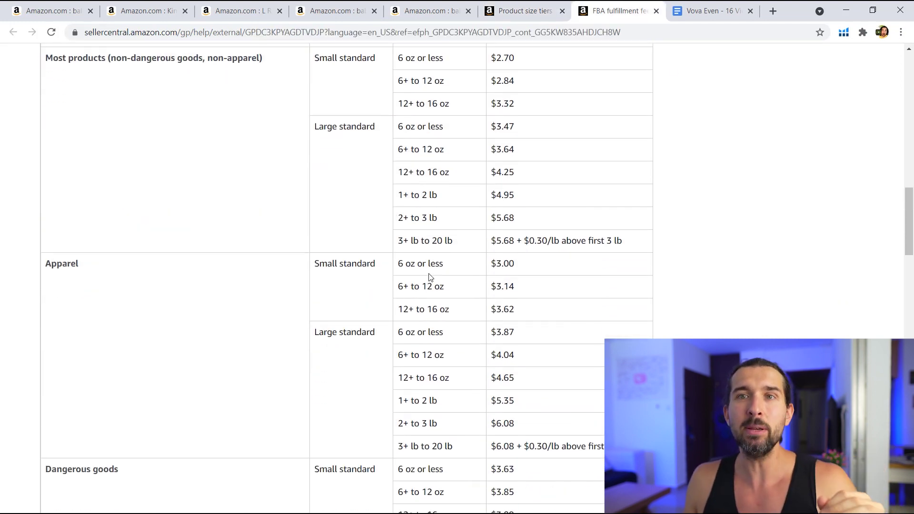
scroll(431, 278, "down", 1)
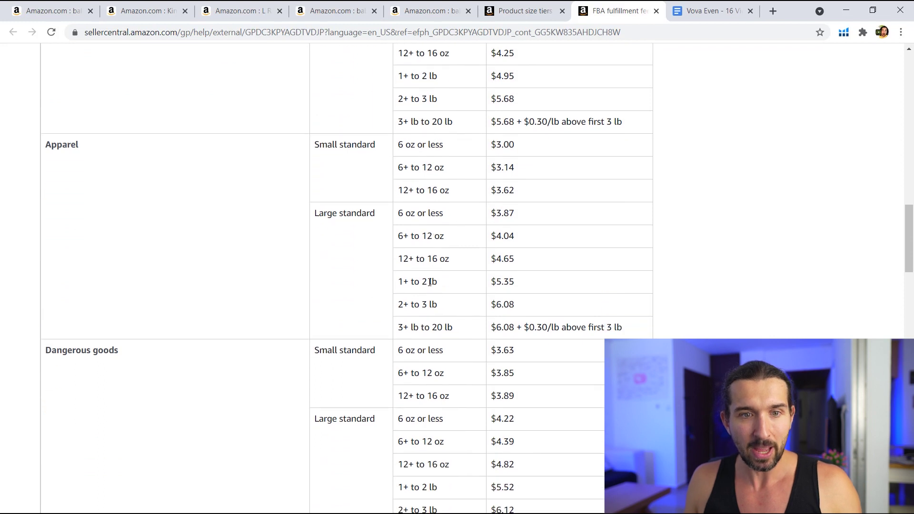
scroll(437, 272, "up", 5)
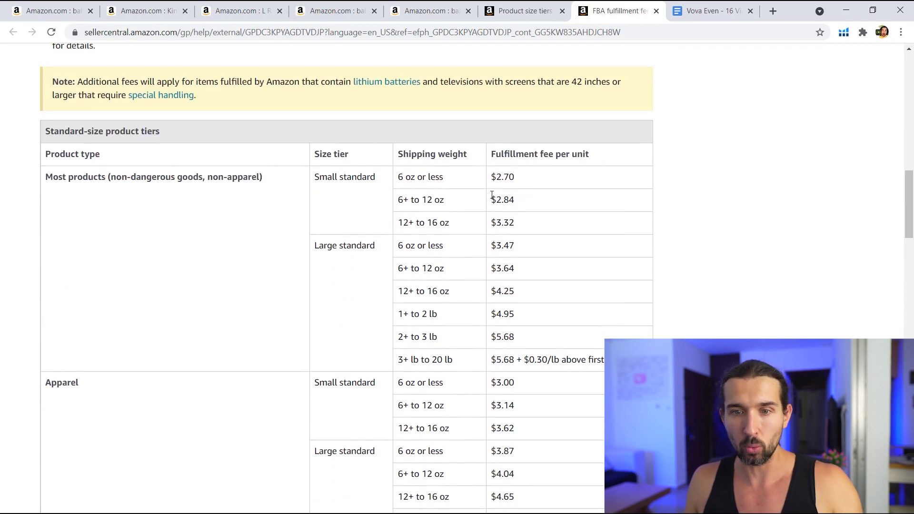
scroll(492, 196, "down", 1)
left_click_drag(495, 185, 526, 259)
left_click(508, 244)
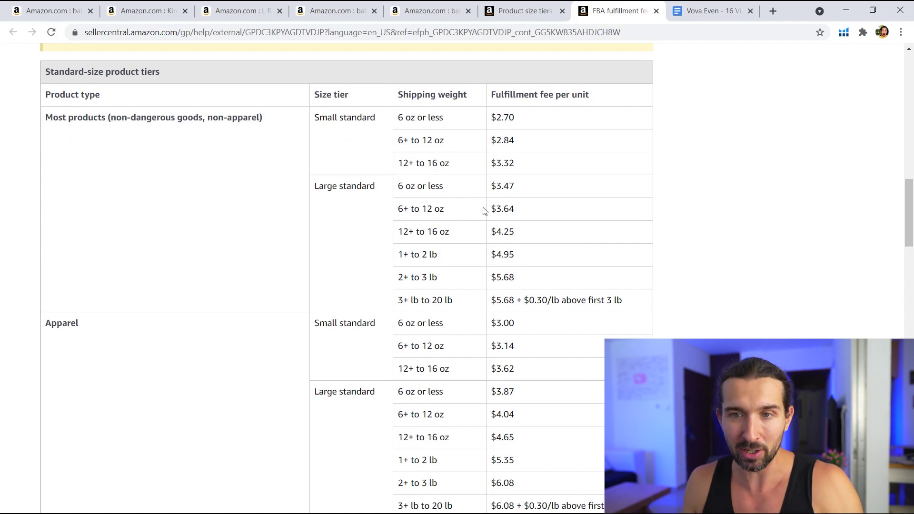
Step: Recheck the Large standard-size row's weight and dimension limits in the product size tier table
left_click(524, 10)
left_click_drag(185, 324, 190, 326)
left_click(290, 330)
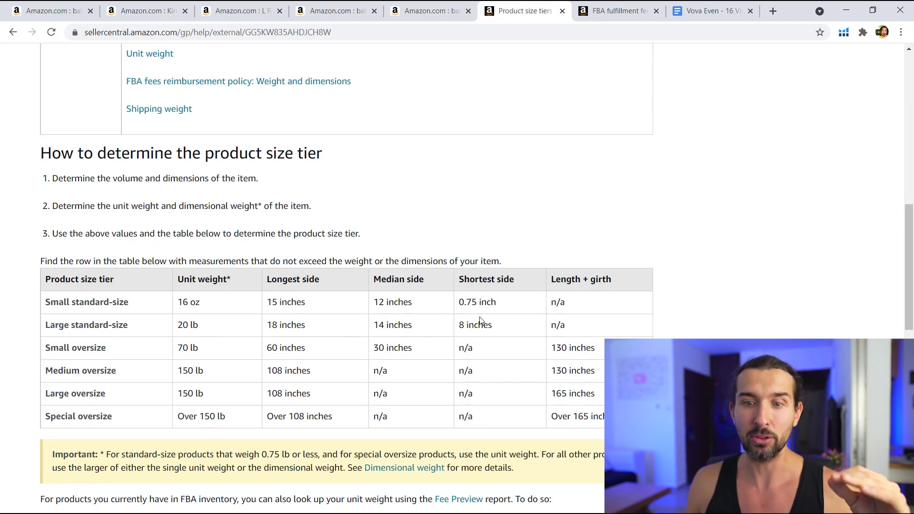
Step: Examine the Large standard fulfillment fees by shipping weight in the FBA fee table, focusing on the 12+ to 16 oz and 1+ to 2 lb rows
left_click(584, 16)
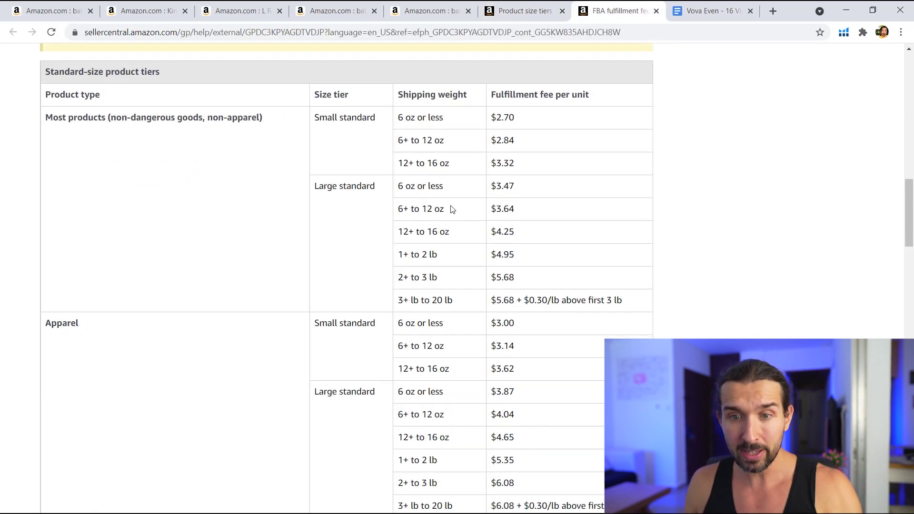
left_click_drag(621, 301, 399, 184)
left_click(497, 185)
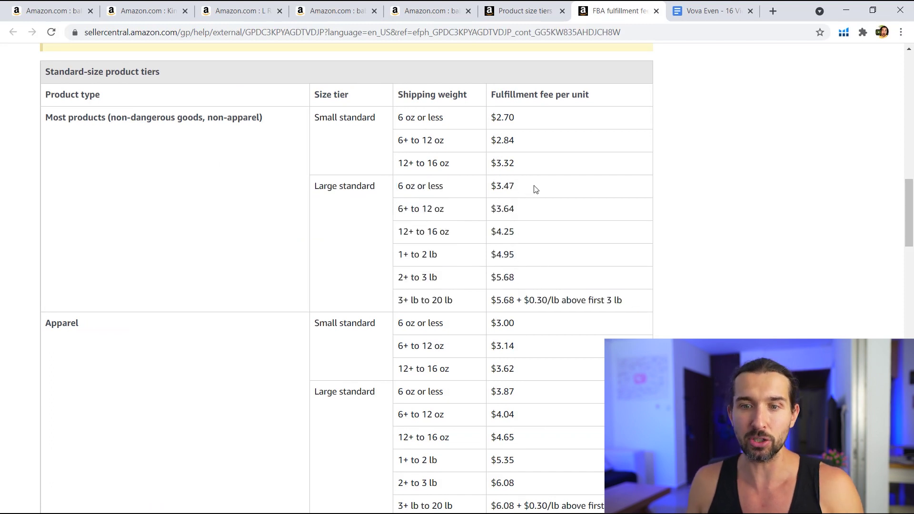
triple_click(414, 253)
left_click(437, 255)
left_click_drag(488, 256, 515, 255)
left_click(506, 255)
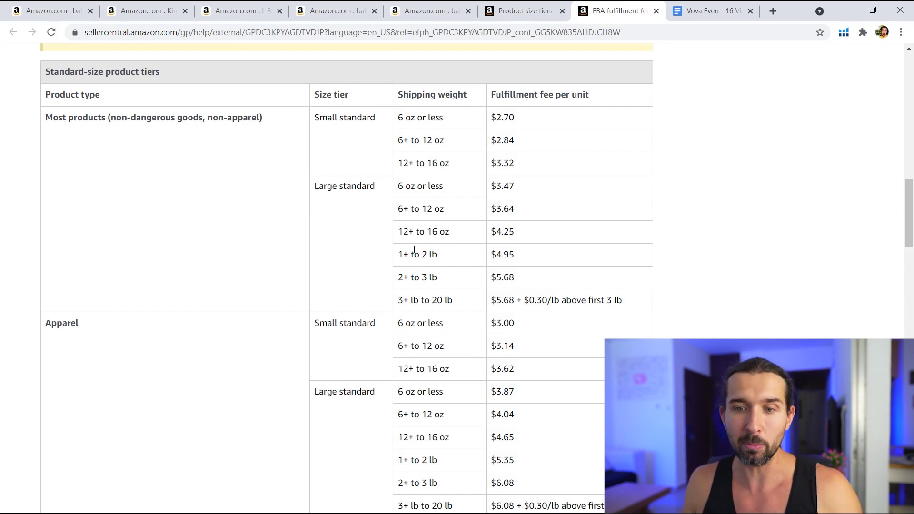
left_click_drag(517, 229, 523, 258)
left_click(489, 235)
left_click(524, 260)
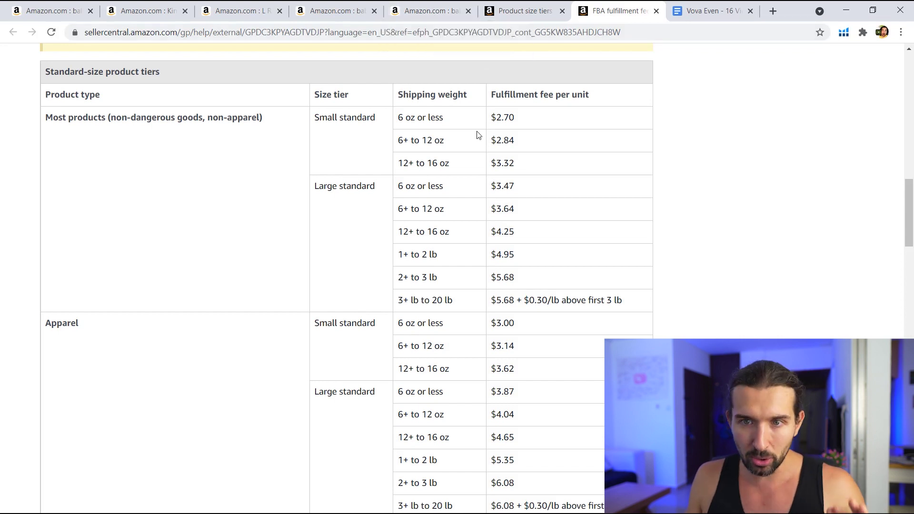
Step: Compare the size tiers and dimensions of the L RUNNZER and KinderSense tents in the Xray results for "baby crib tent"
left_click(245, 10)
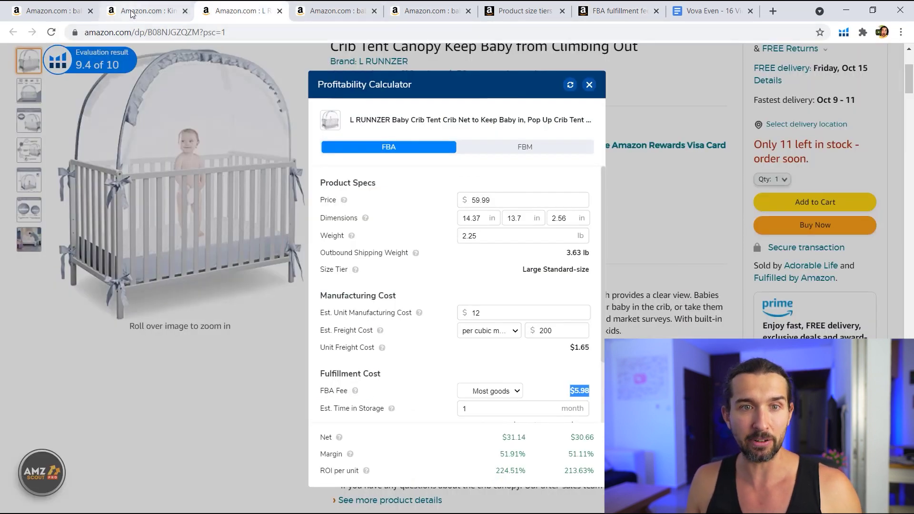
left_click(49, 14)
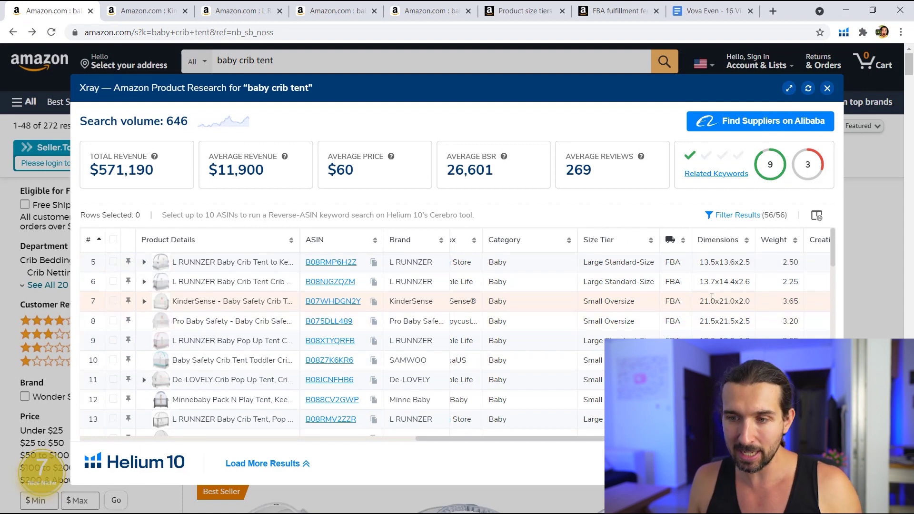
double_click(628, 301)
triple_click(631, 282)
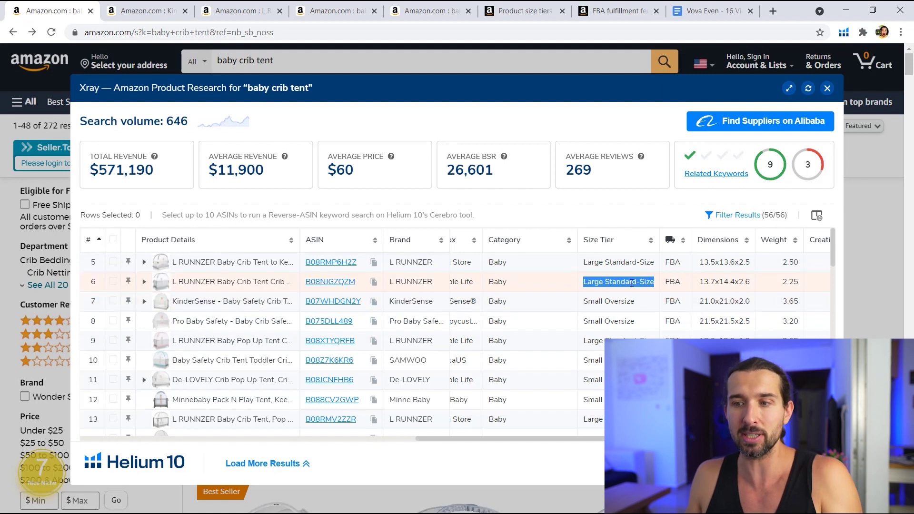
left_click(714, 296)
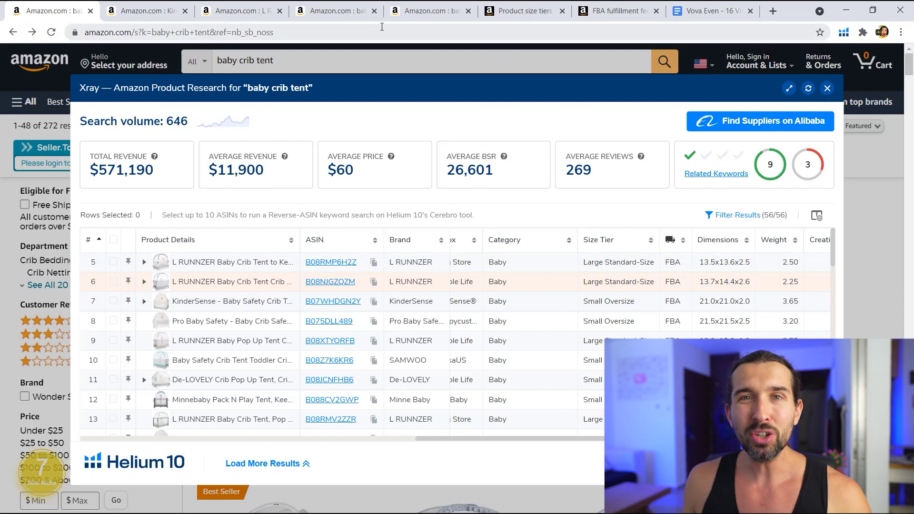
Step: Close the Xray results and browse the "baby crib tent" search listings down to the KinderSense tent
left_click(159, 11)
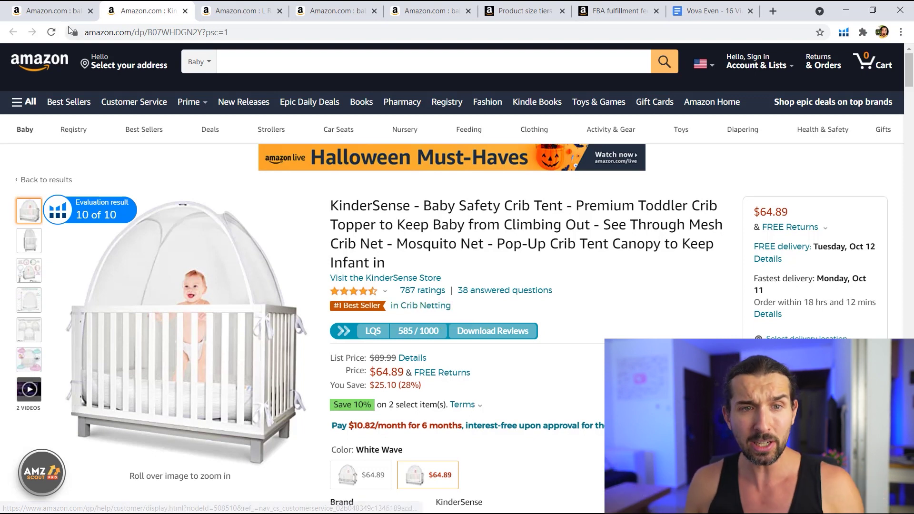
left_click(59, 10)
left_click(827, 89)
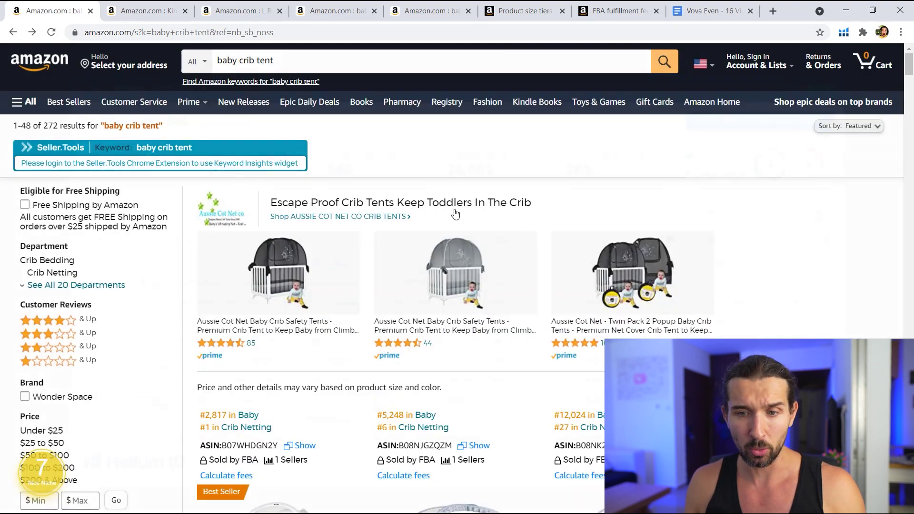
scroll(453, 239, "down", 6)
scroll(453, 239, "down", 10)
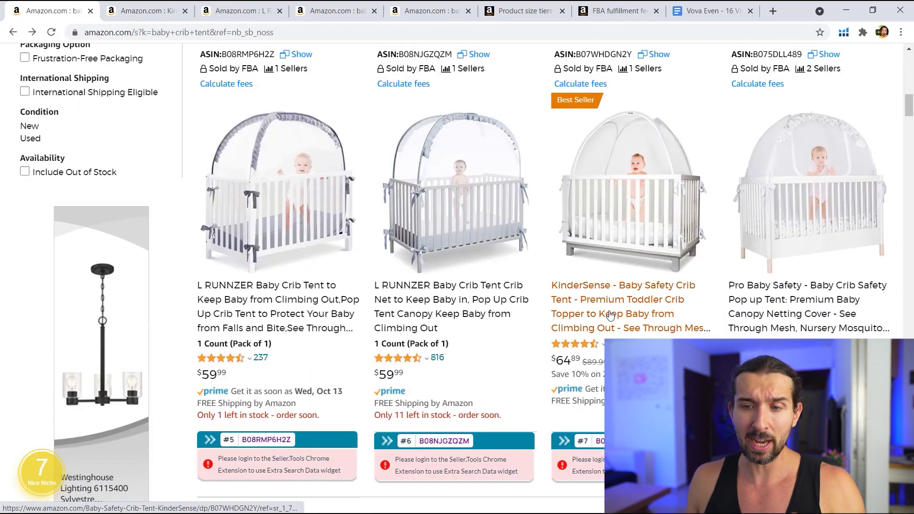
Step: Look through the KinderSense tent's product page down to the Product information section
left_click(160, 4)
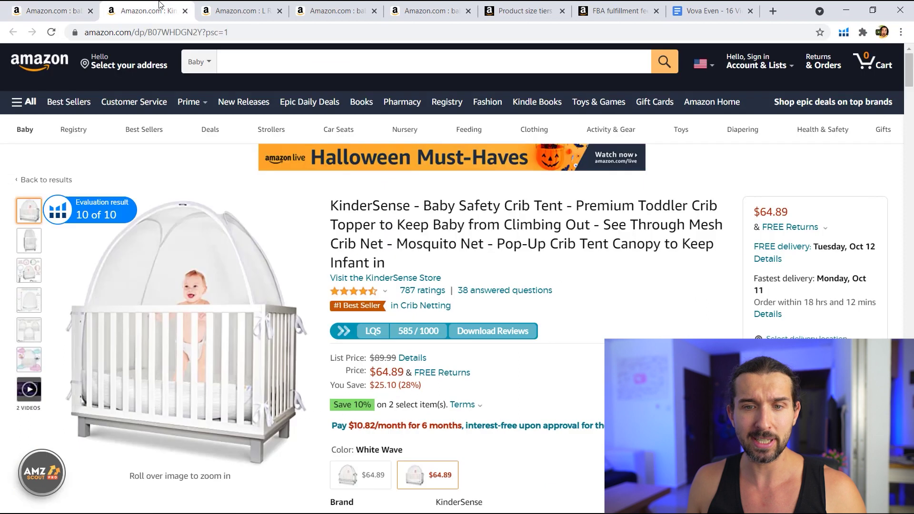
mouse_move(233, 304)
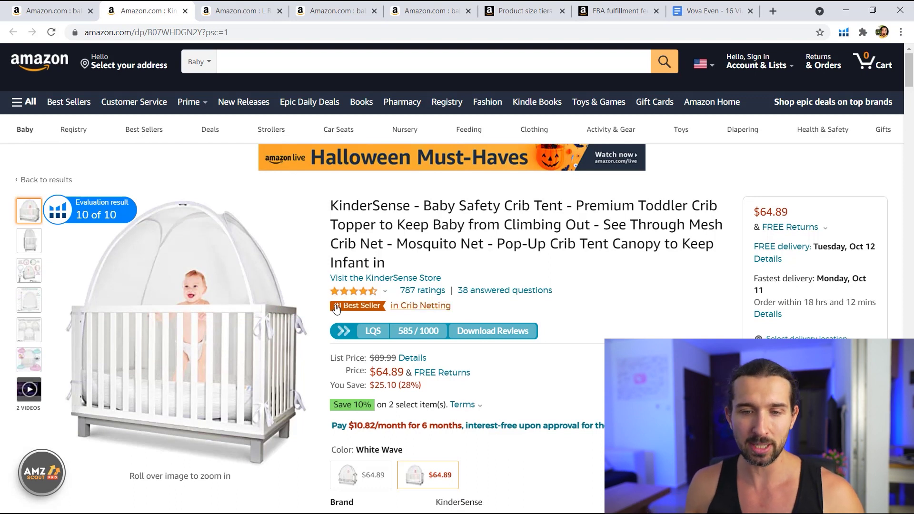
scroll(431, 305, "down", 15)
scroll(447, 289, "down", 5)
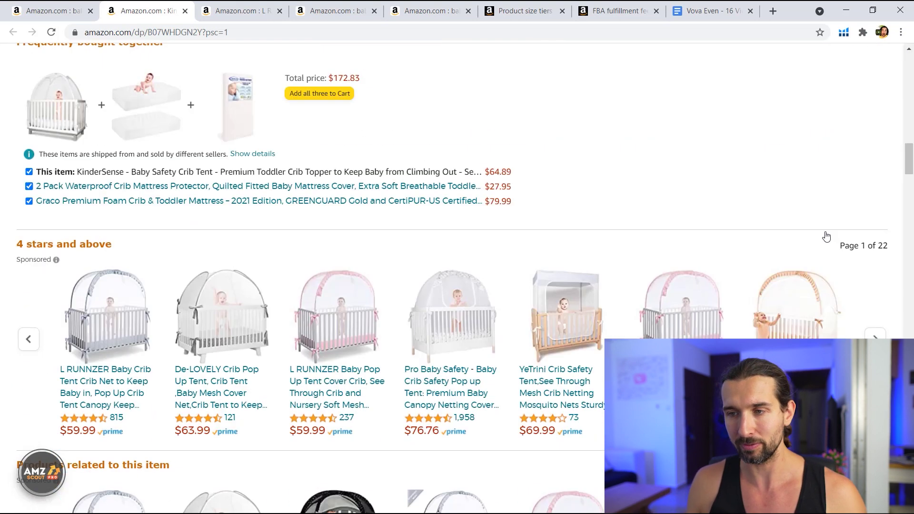
key("Home")
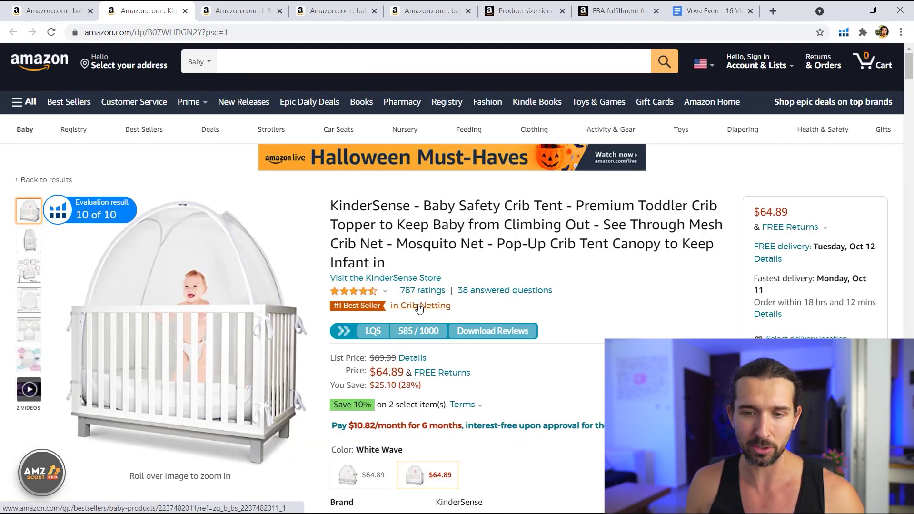
scroll(410, 315, "down", 18)
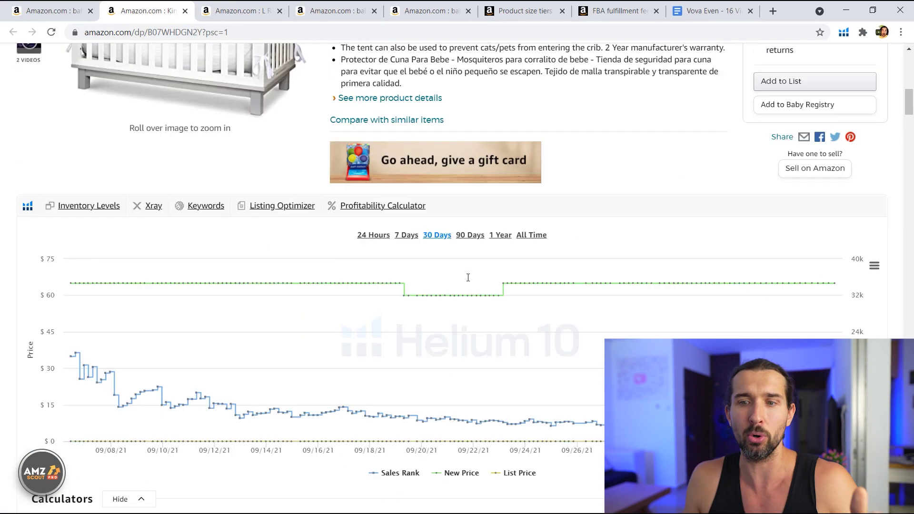
scroll(856, 170, "down", 20)
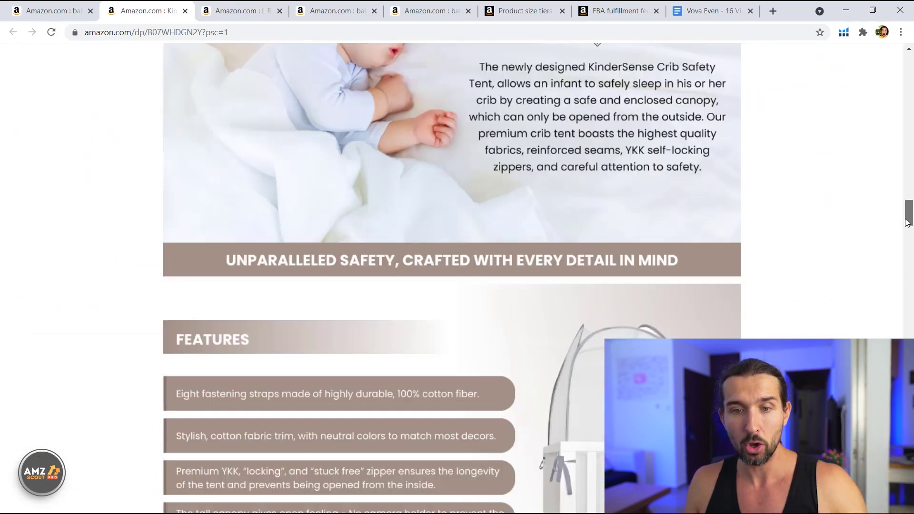
scroll(898, 262, "down", 15)
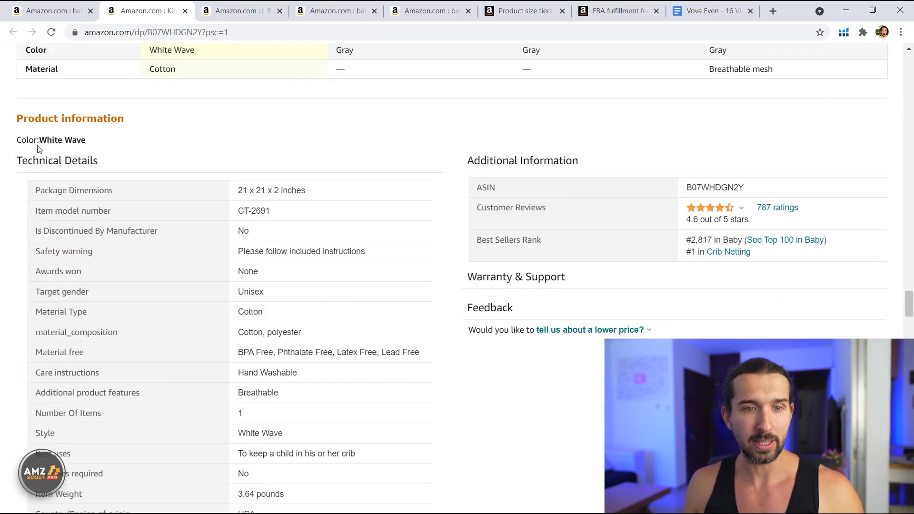
Step: Examine the KinderSense tent's Best Sellers Rank entries for the Baby and Crib Netting categories
triple_click(527, 243)
left_click(703, 242)
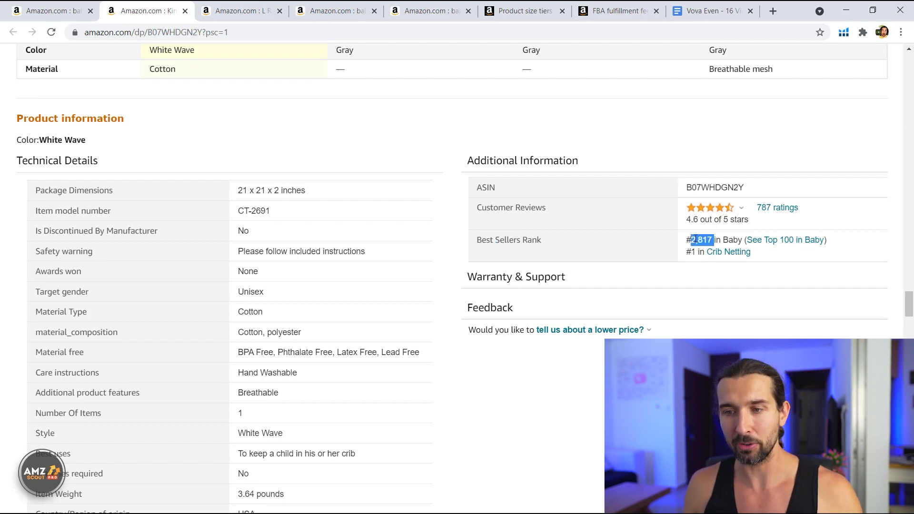
triple_click(708, 239)
left_click(692, 238)
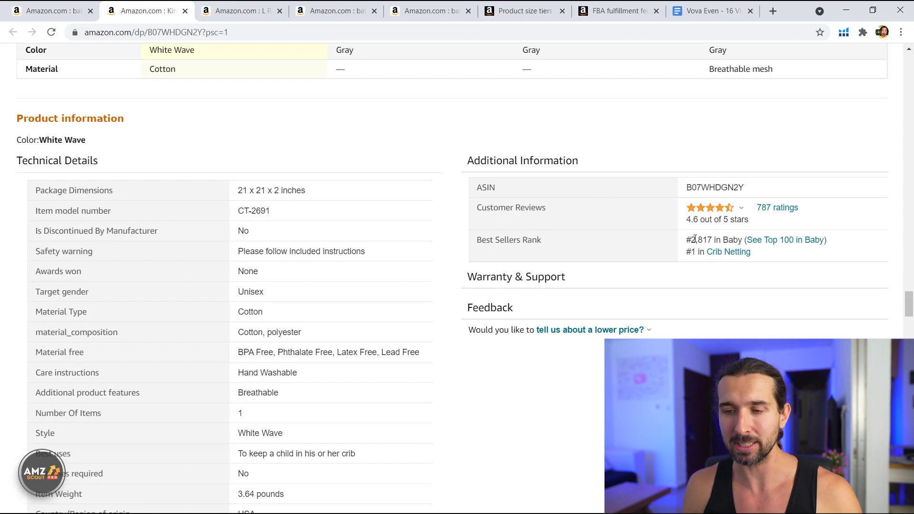
left_click_drag(693, 252, 762, 253)
left_click(763, 253)
double_click(724, 241)
left_click(762, 261)
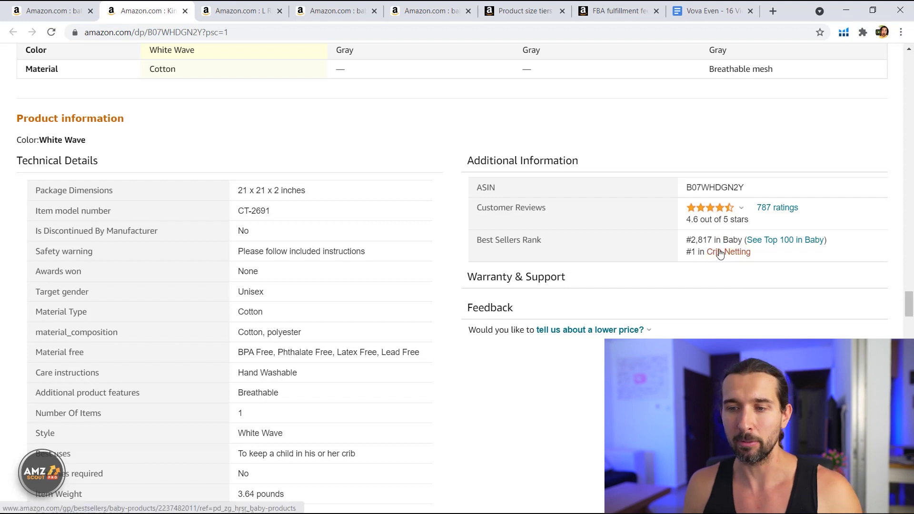
Step: Open the Crib Netting best sellers list from the rank entry, and go on to that category's New Releases list
left_click(725, 260)
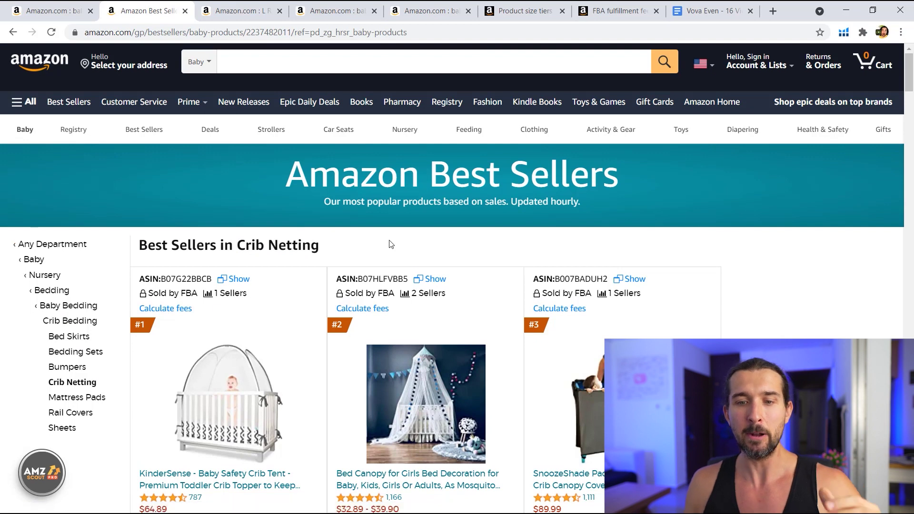
scroll(408, 200, "down", 10)
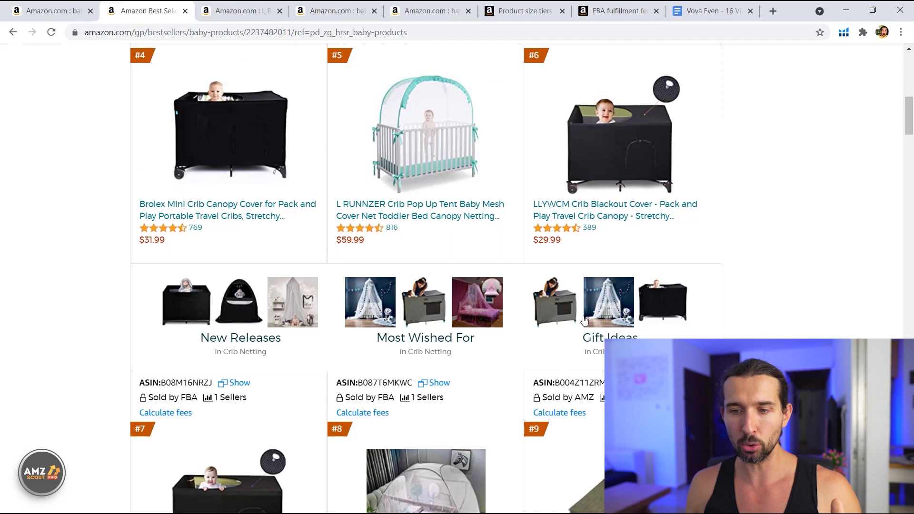
left_click(248, 339)
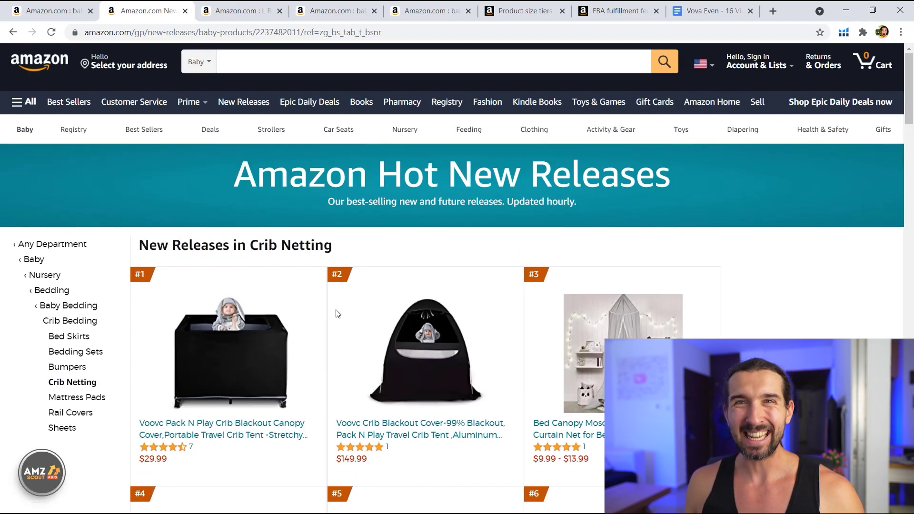
Step: Browse the Crib Netting new releases and open the #1 Voovc Pack N Play Crib Blackout Canopy Cover in a new tab
scroll(491, 302, "down", 3)
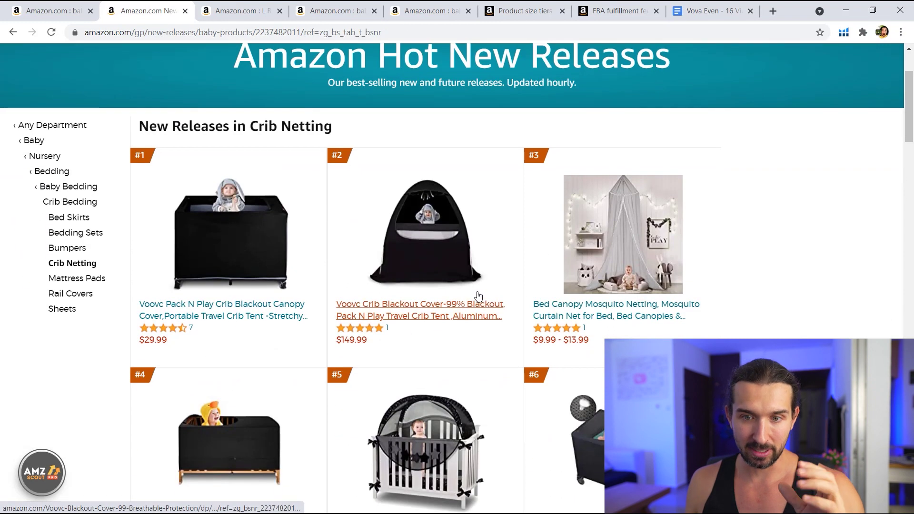
mouse_move(910, 119)
left_mouse_down()
mouse_move(912, 145)
mouse_move(912, 124)
left_mouse_up()
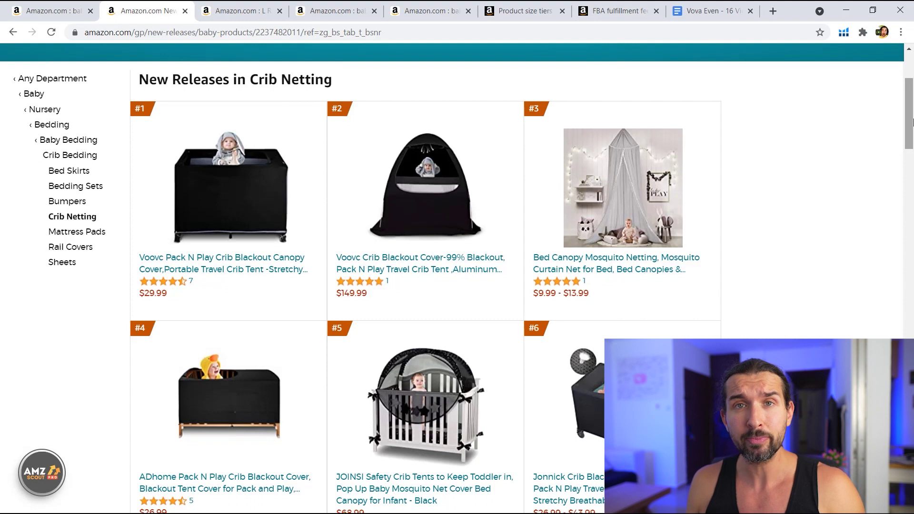
left_click_drag(912, 122, 909, 148)
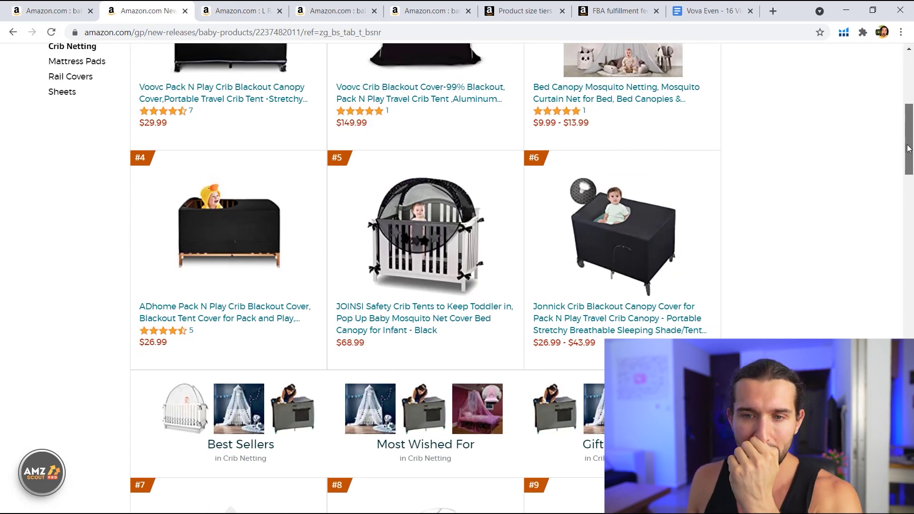
left_click_drag(909, 148, 909, 129)
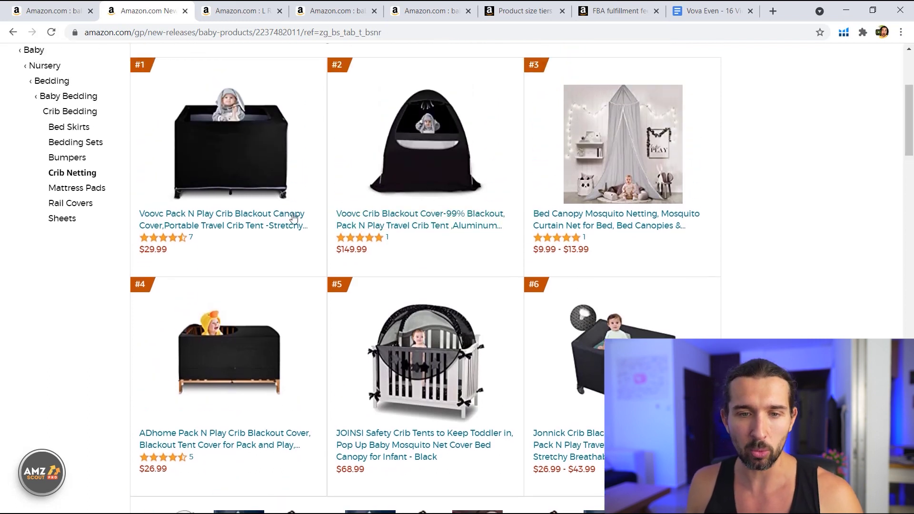
middle_click(246, 226)
scroll(247, 223, "up", 1)
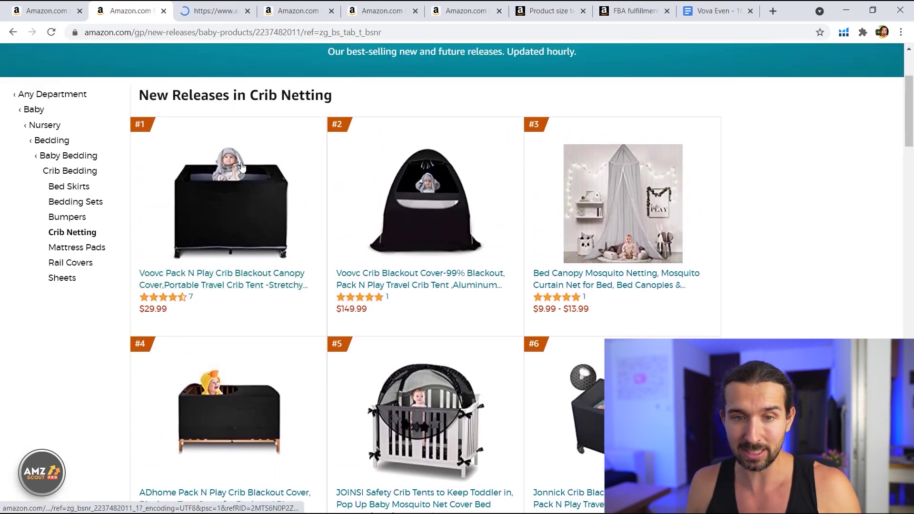
left_click(214, 19)
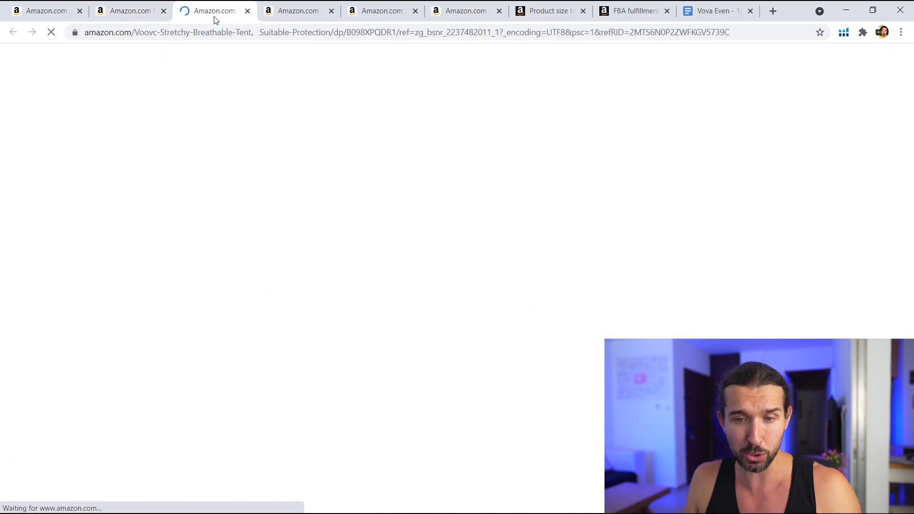
Step: Examine the Voovc cover's images, ratings and item description, and open and dismiss the Helium 10 extension popup
scroll(253, 221, "down", 3)
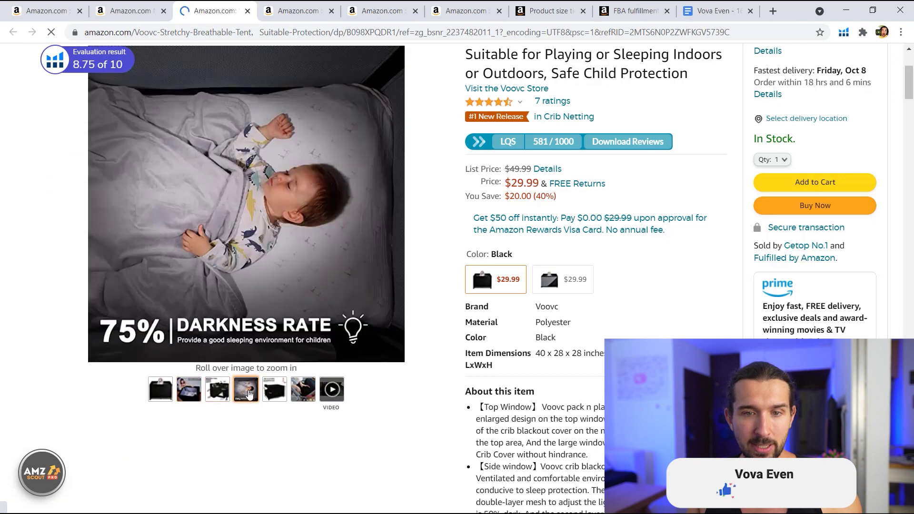
scroll(352, 323, "up", 1)
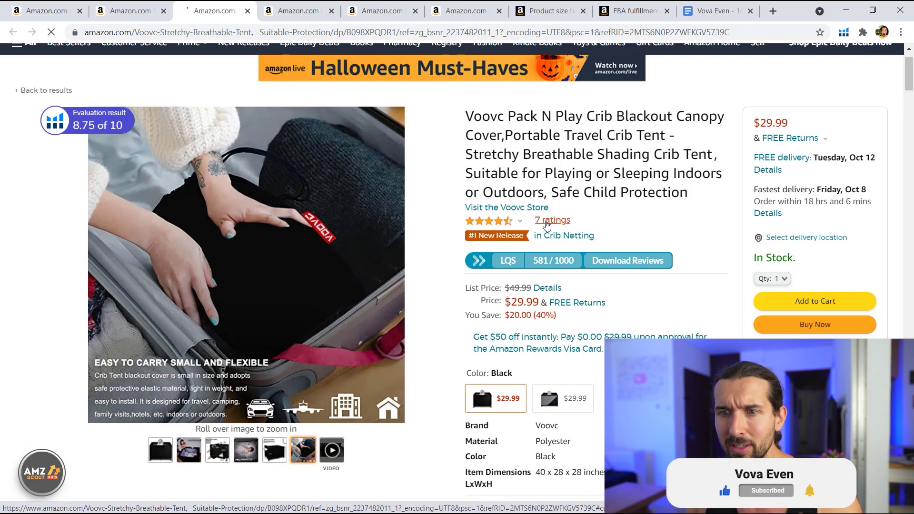
left_click(844, 32)
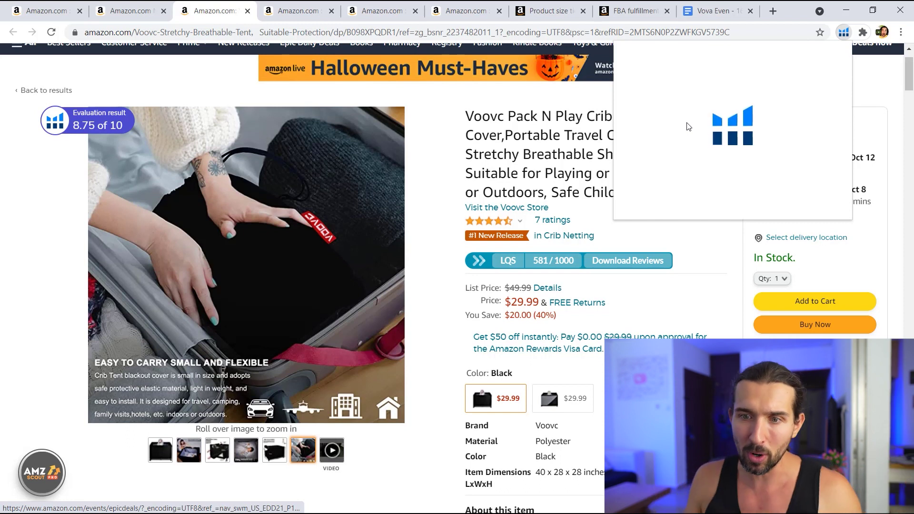
left_click(521, 133)
scroll(911, 238, "down", 20)
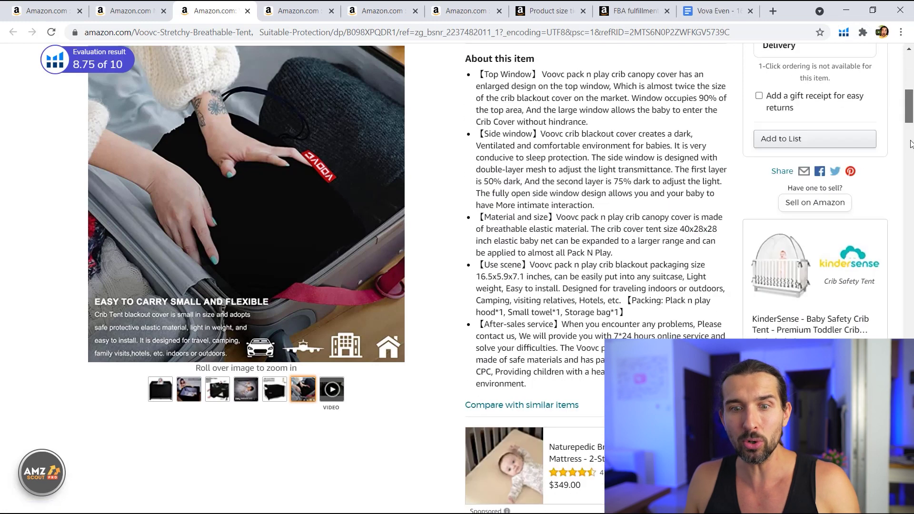
scroll(911, 238, "up", 20)
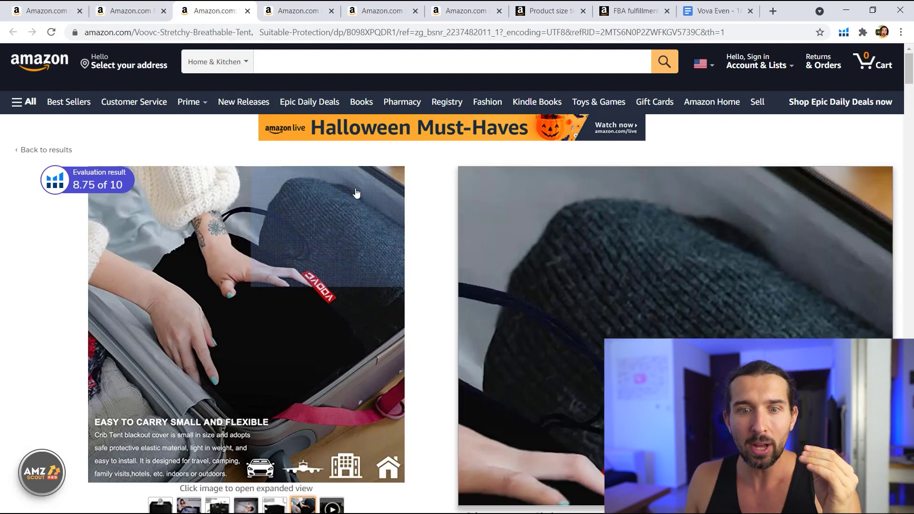
Step: View more of the Voovc cover's product images, and return to the Crib Netting New Releases list
left_click_drag(907, 71, 908, 91)
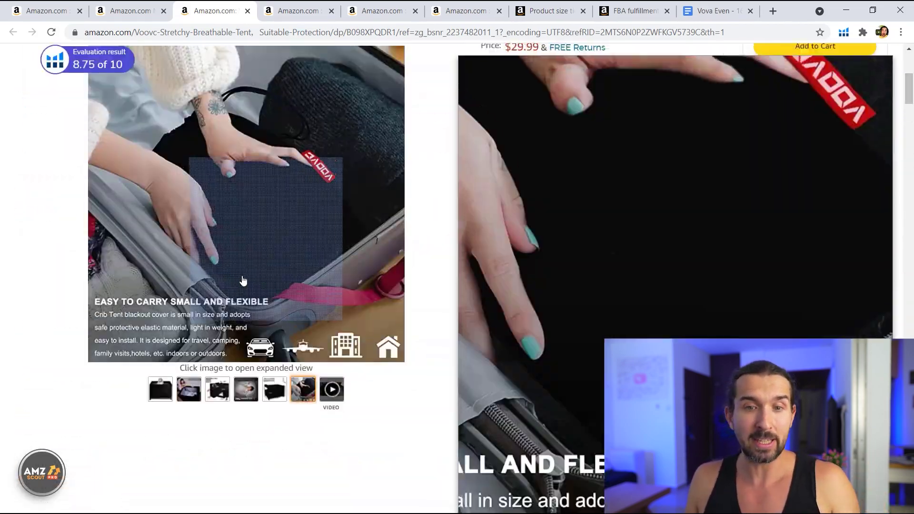
scroll(481, 236, "up", 1)
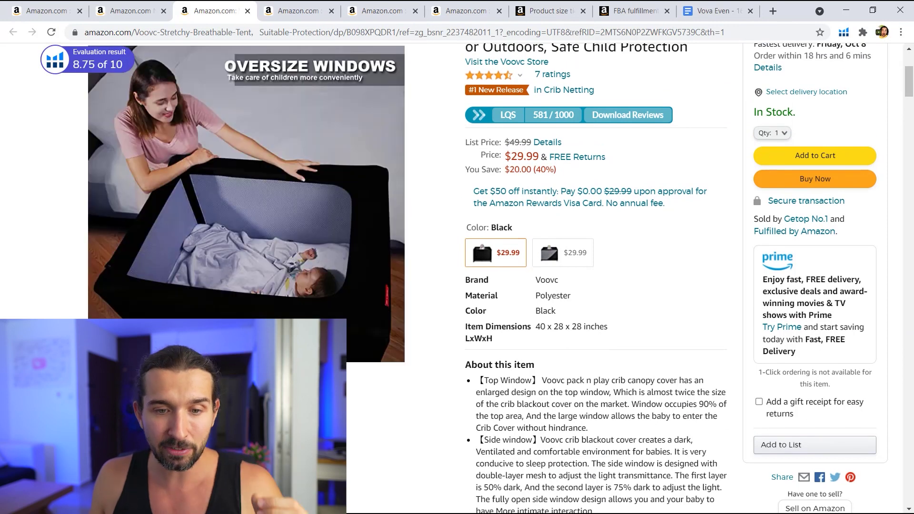
scroll(481, 235, "up", 1)
mouse_move(215, 186)
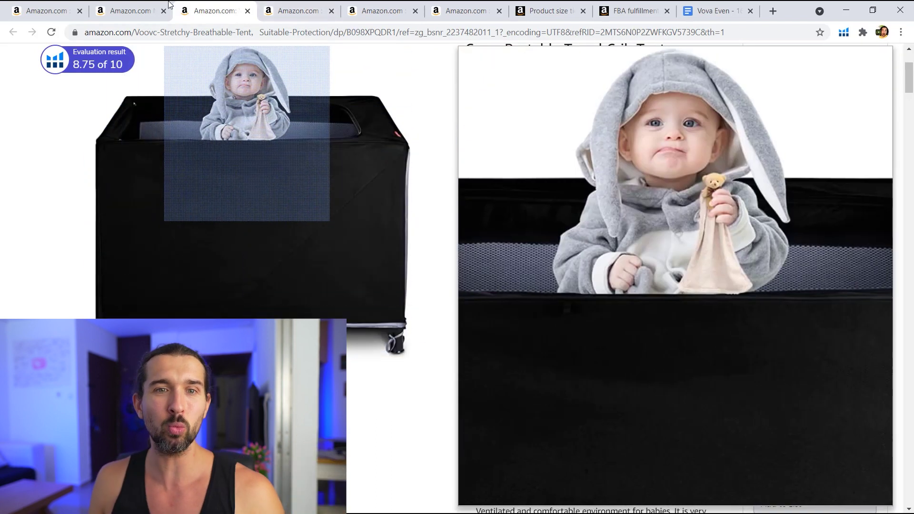
left_click(157, 4)
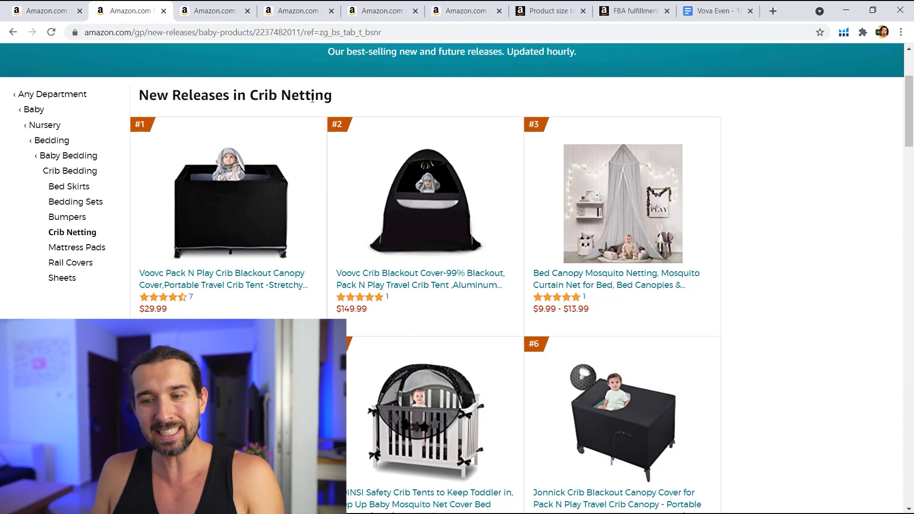